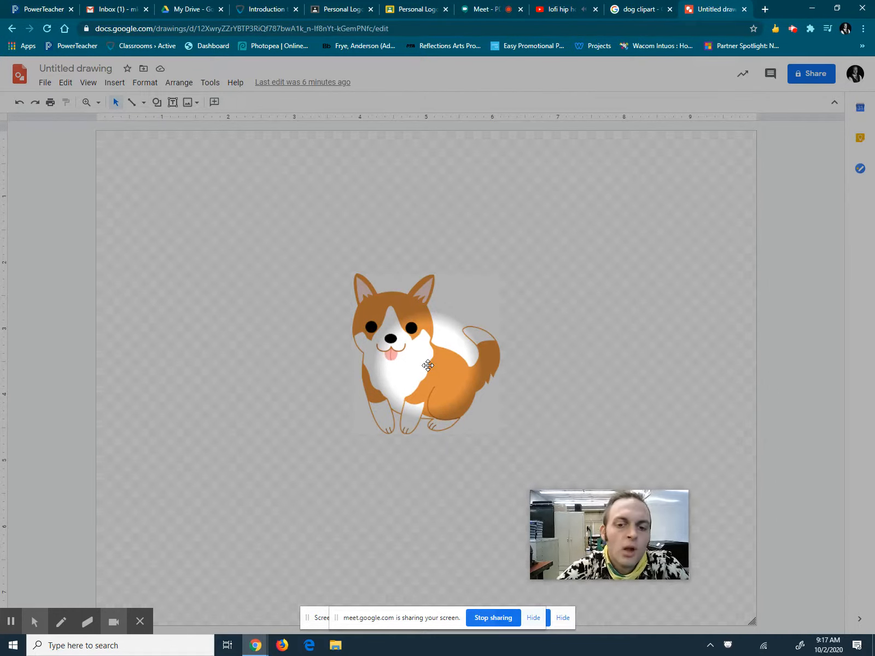
Trace the pink inner area of the dog's left-hand ear with a closed polyline, including its jagged lower edge
drag(427, 366, 522, 410)
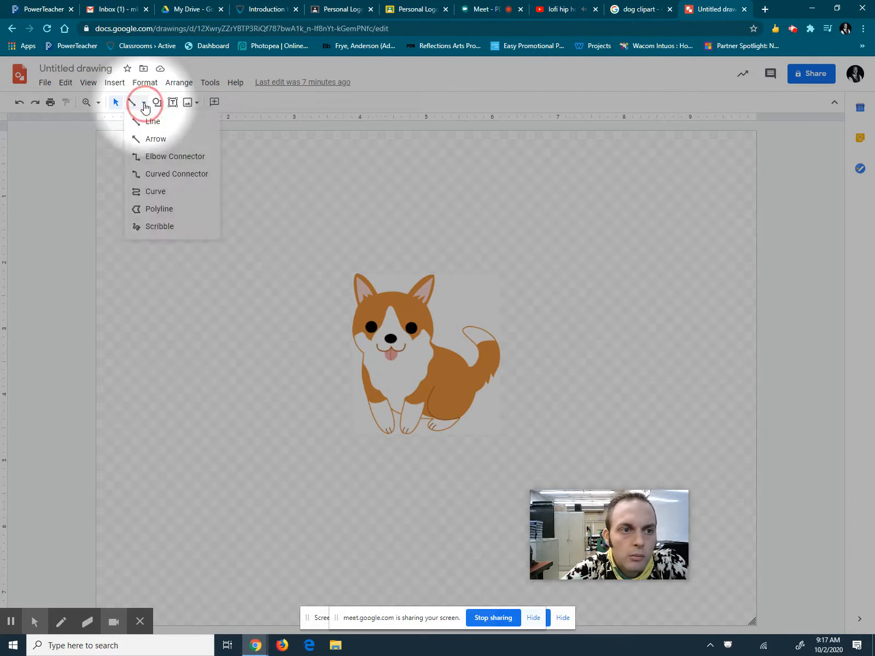
click(159, 208)
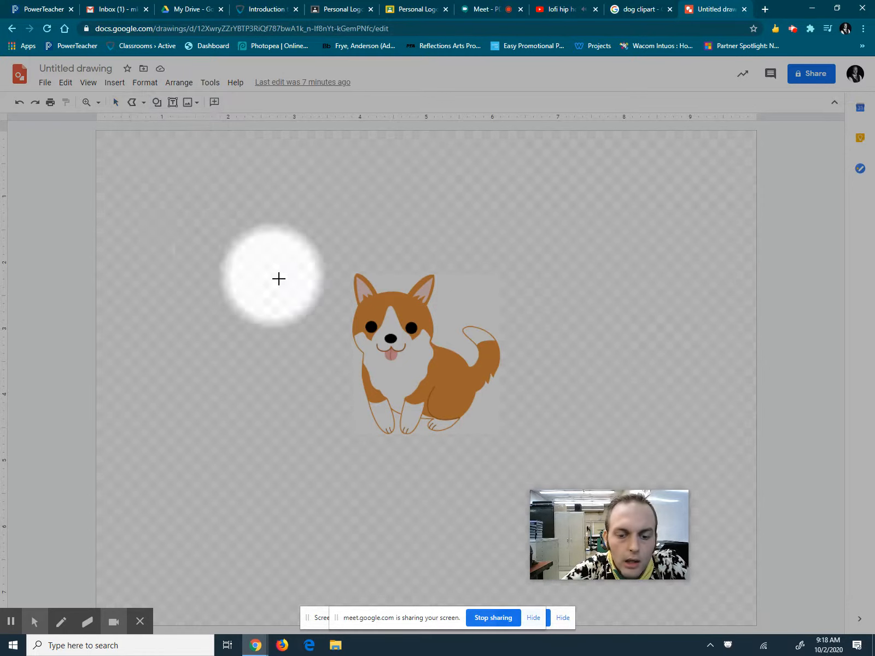
key(ctrl+plus)
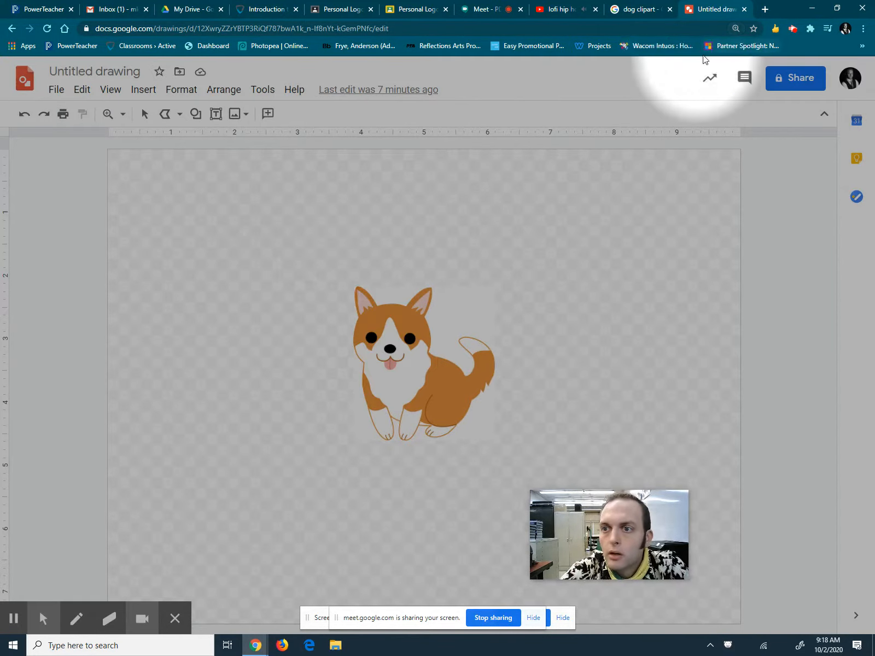
key(ctrl+0)
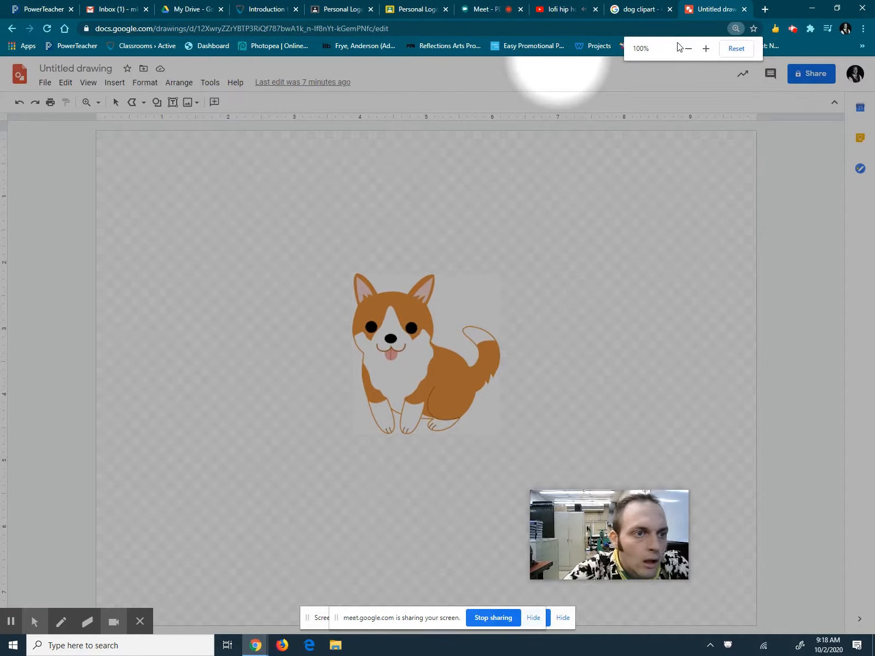
click(86, 102)
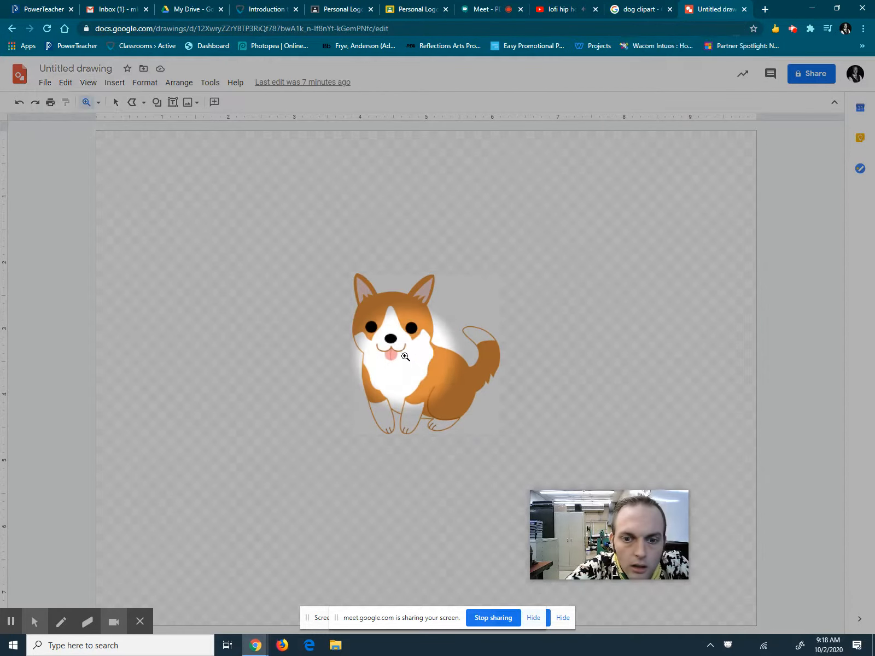
click(391, 327)
click(311, 221)
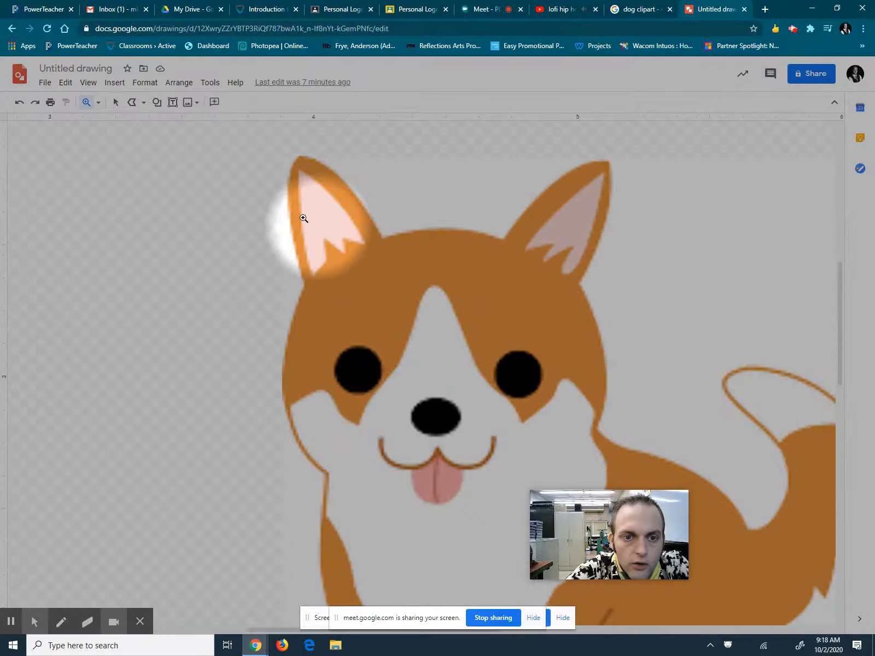
click(138, 107)
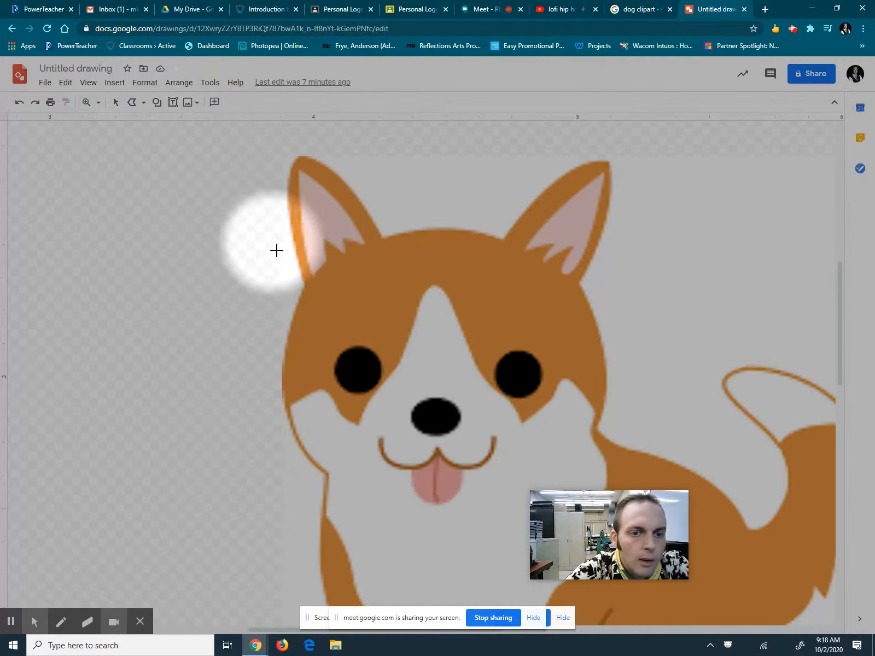
click(313, 275)
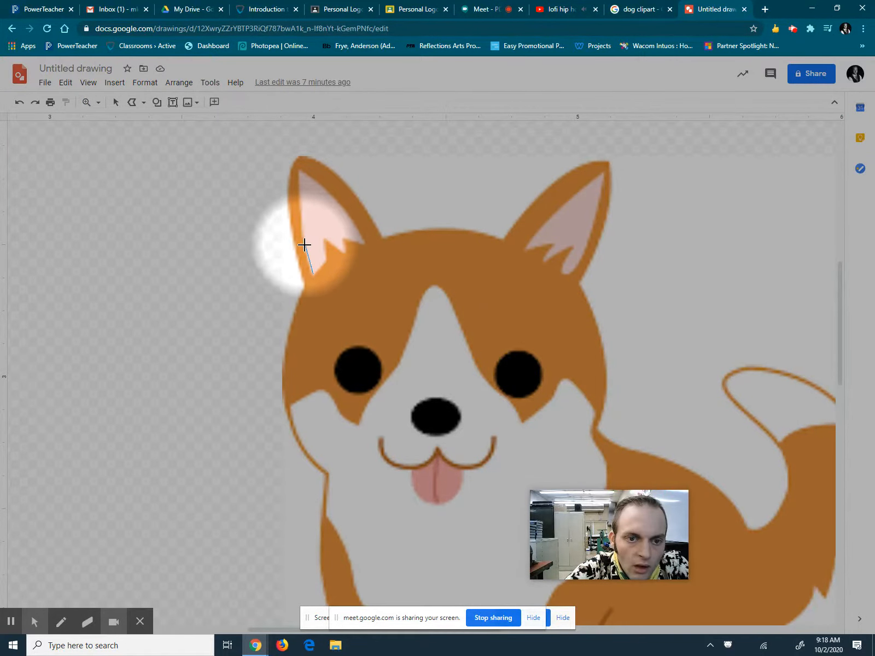
click(304, 234)
click(300, 171)
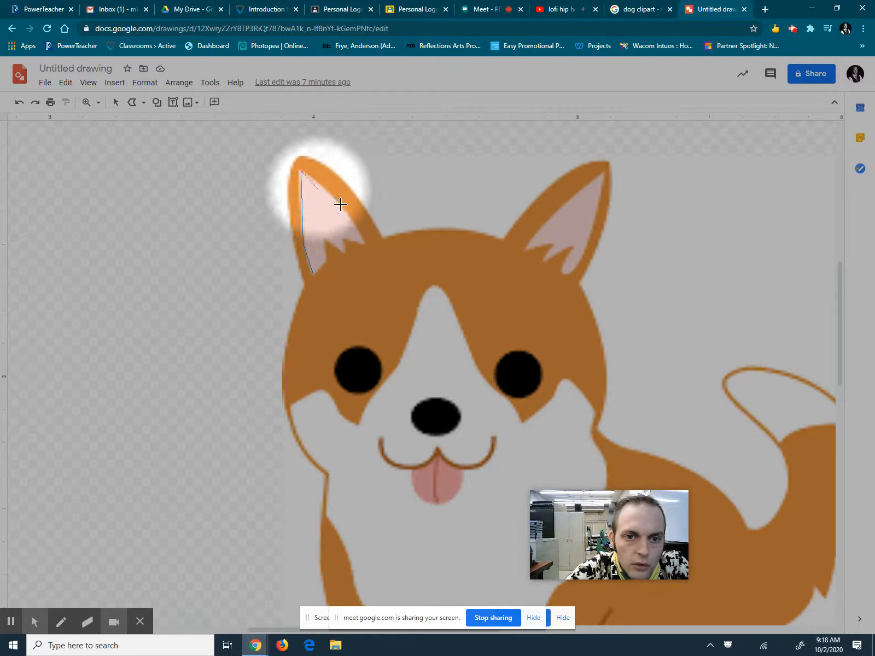
click(367, 242)
click(344, 236)
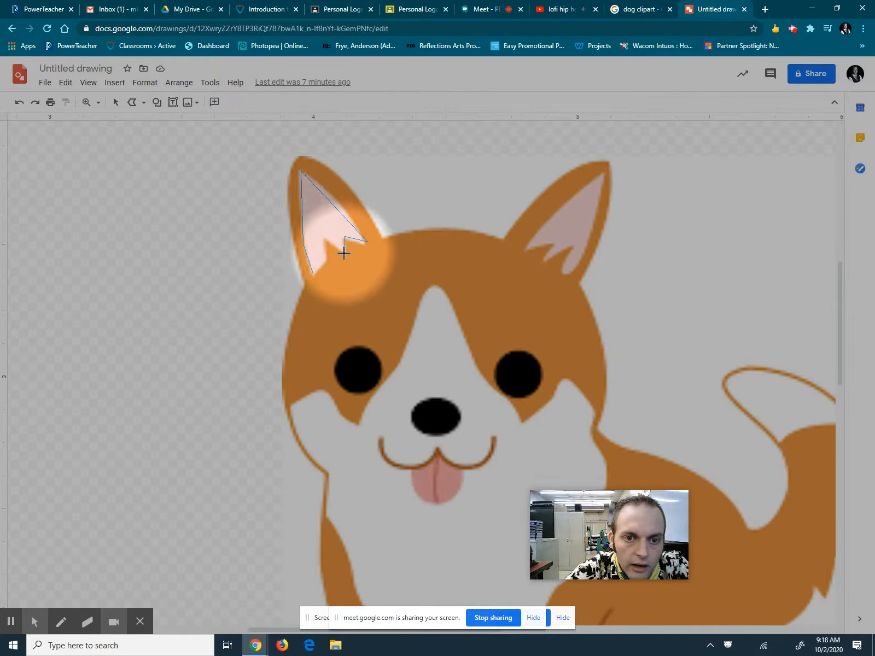
click(343, 253)
click(327, 241)
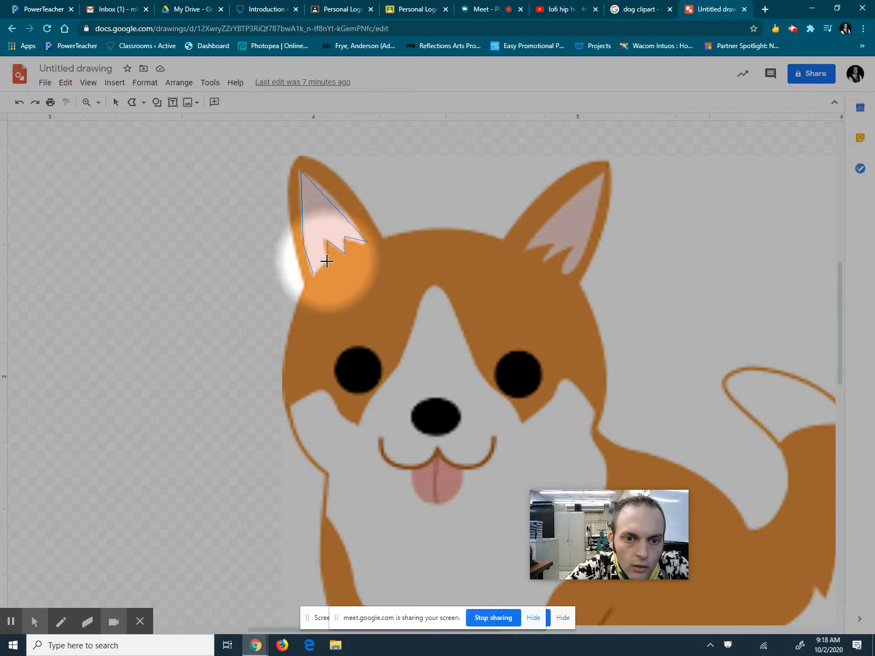
click(328, 260)
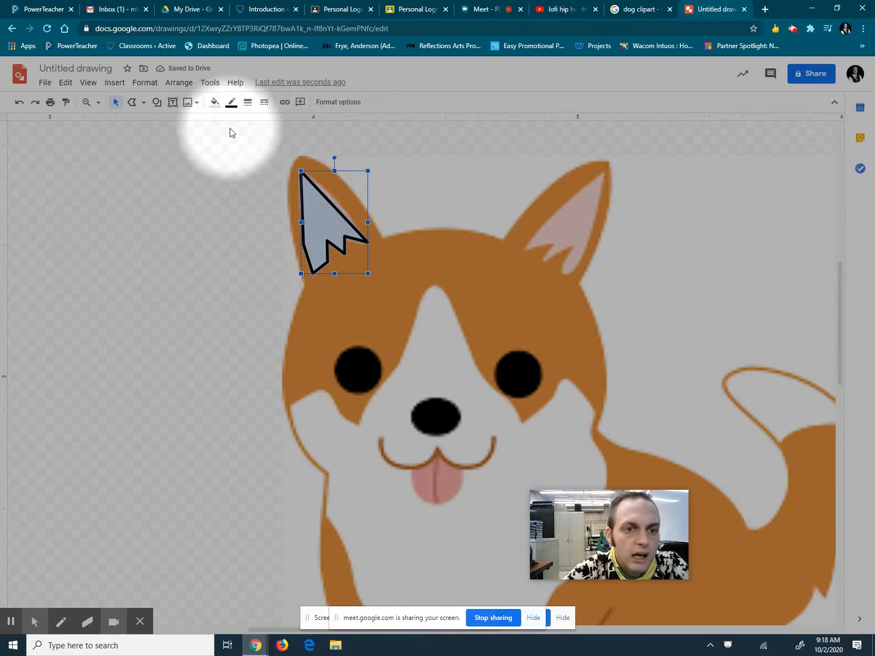
Fill the left-hand inner ear shape with a solid light pink
click(216, 105)
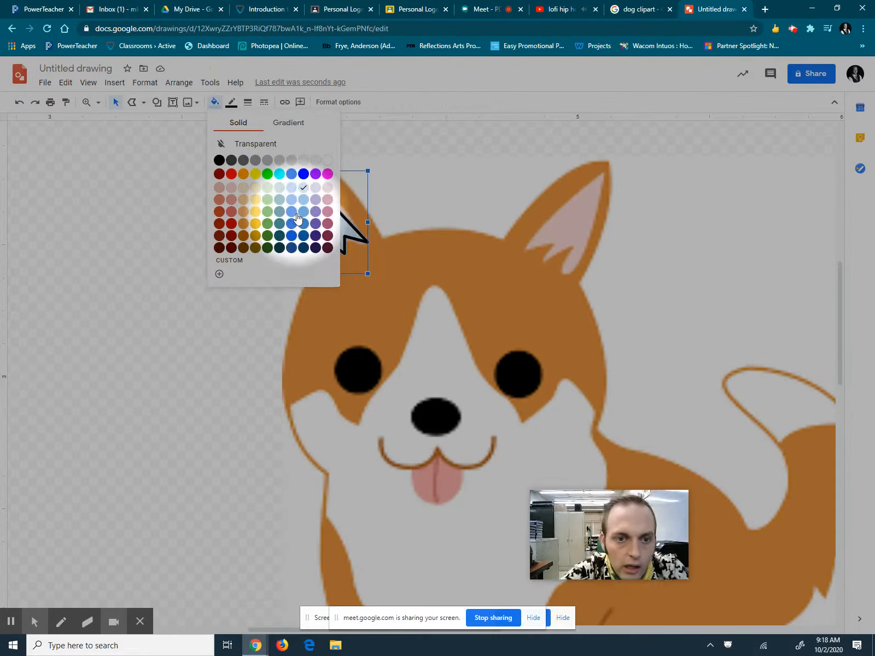
click(232, 190)
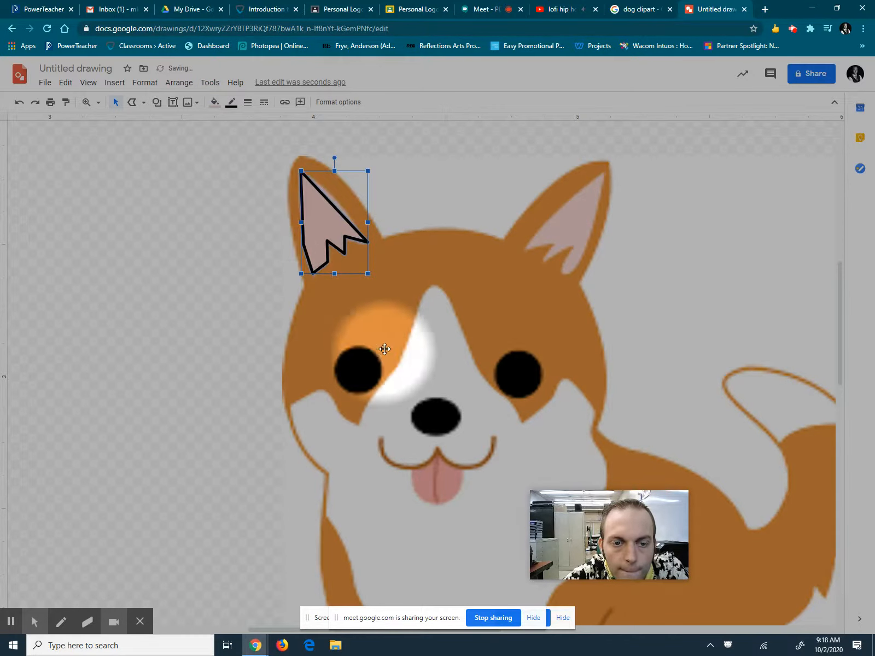
Trace the pink inner area of the dog's right-hand ear with a closed polyline, following its jagged lower edge
click(144, 104)
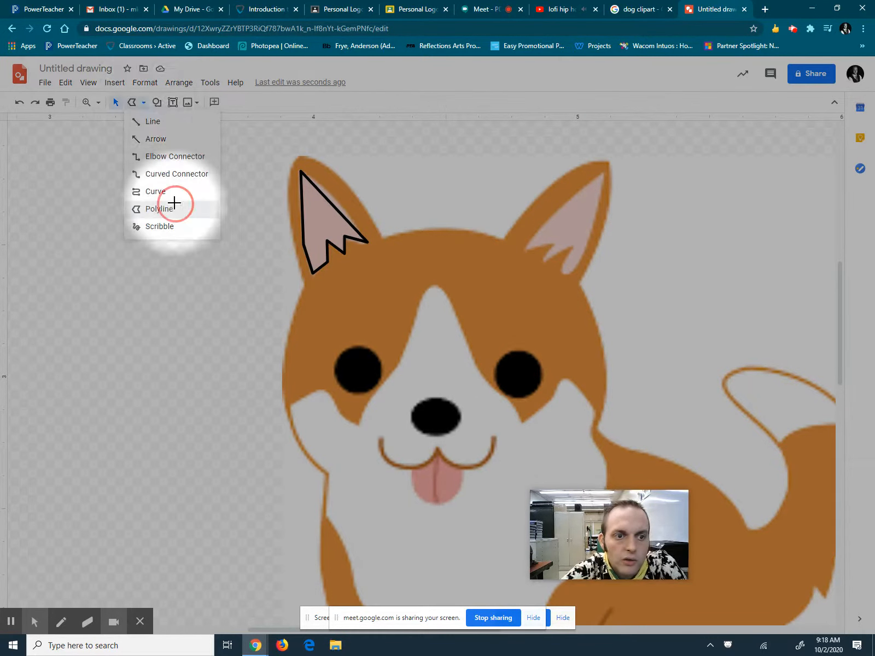
click(174, 203)
click(527, 249)
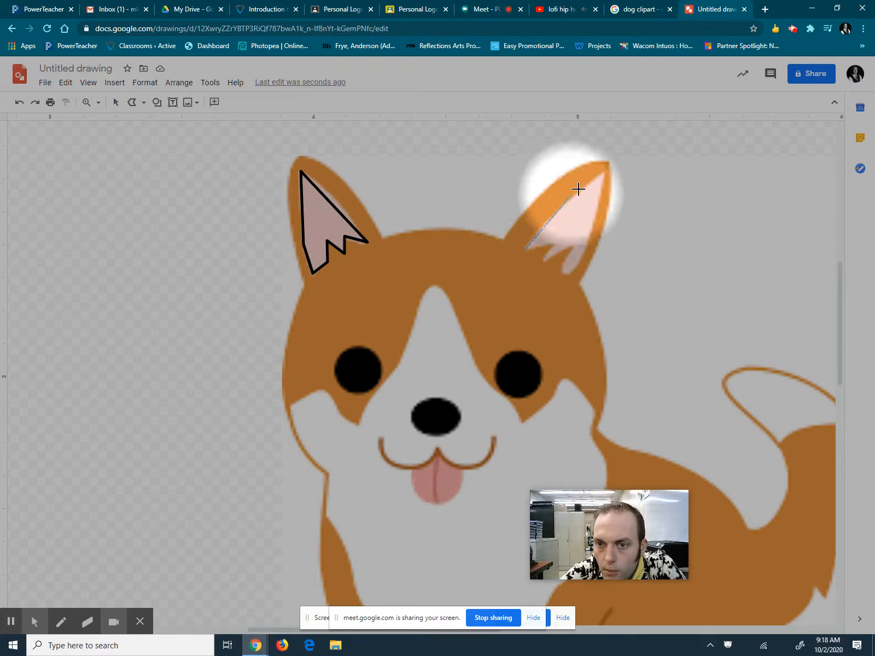
click(601, 173)
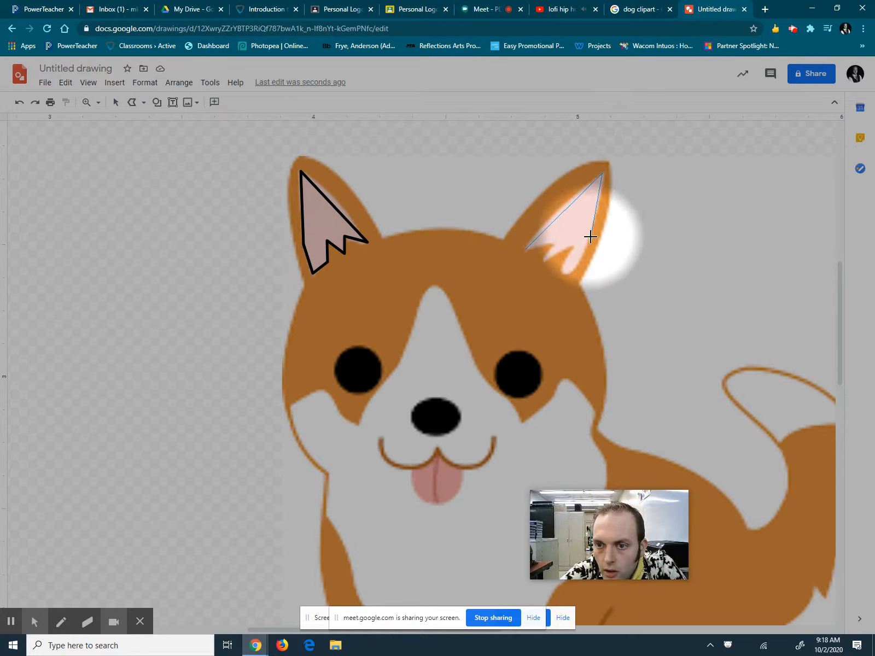
click(592, 236)
click(567, 274)
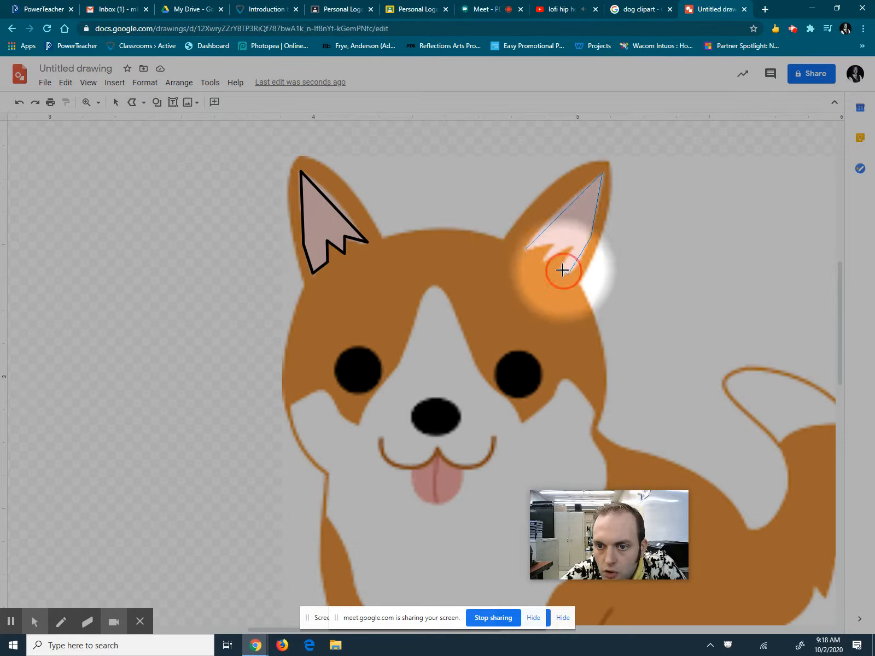
click(573, 247)
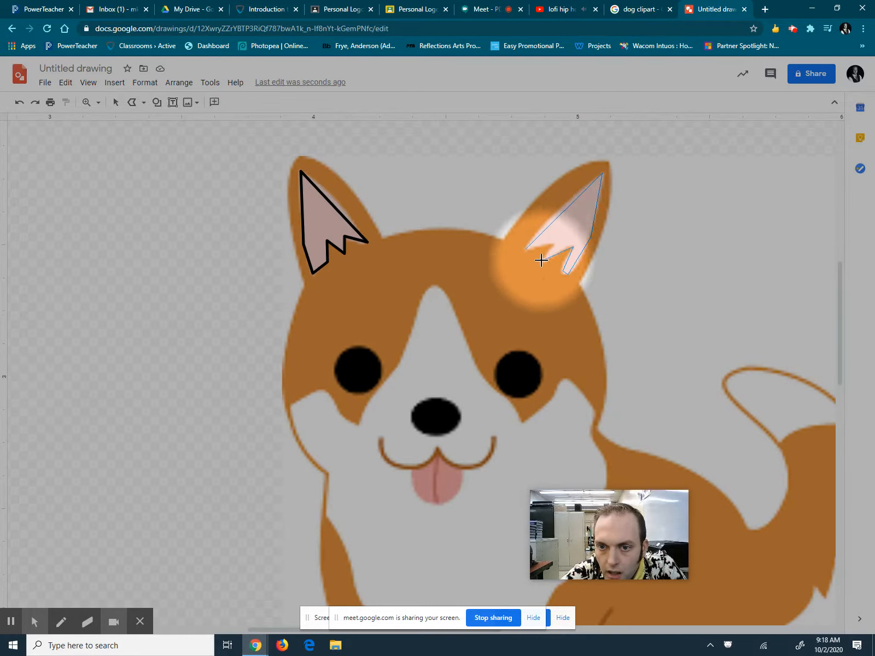
double_click(542, 262)
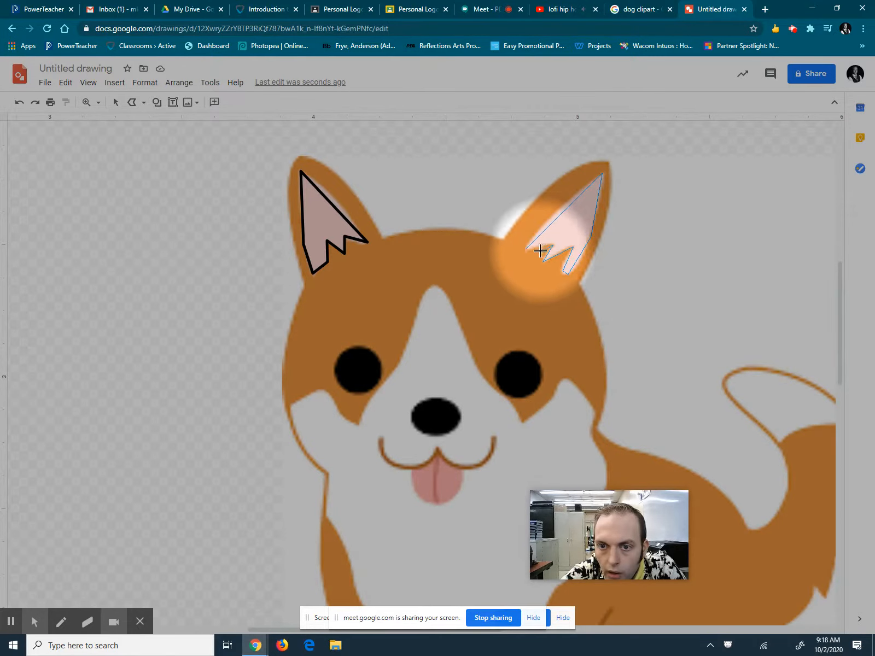
click(527, 249)
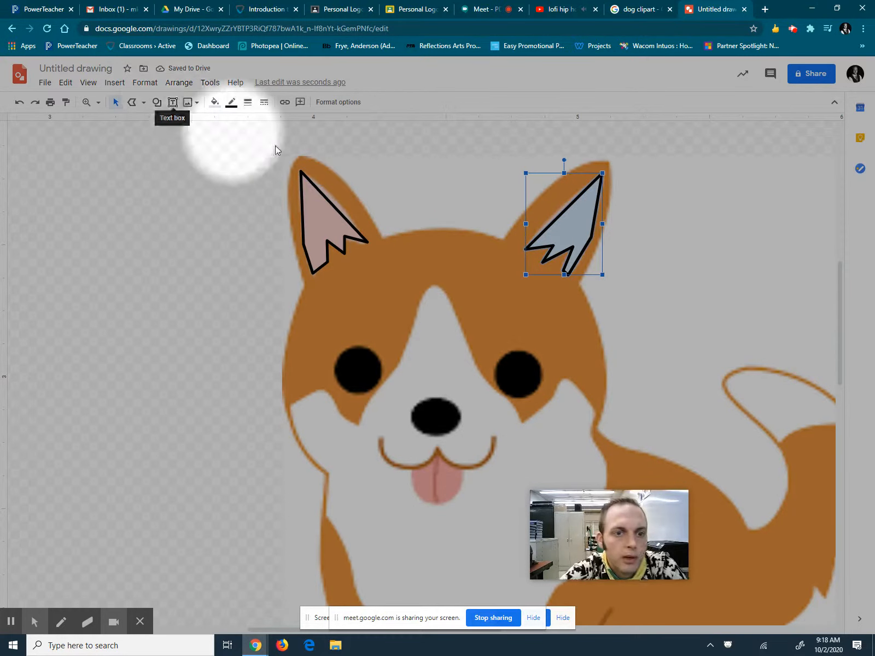
Fill the right-hand inner ear shape with the same solid light pink and deselect it
click(215, 102)
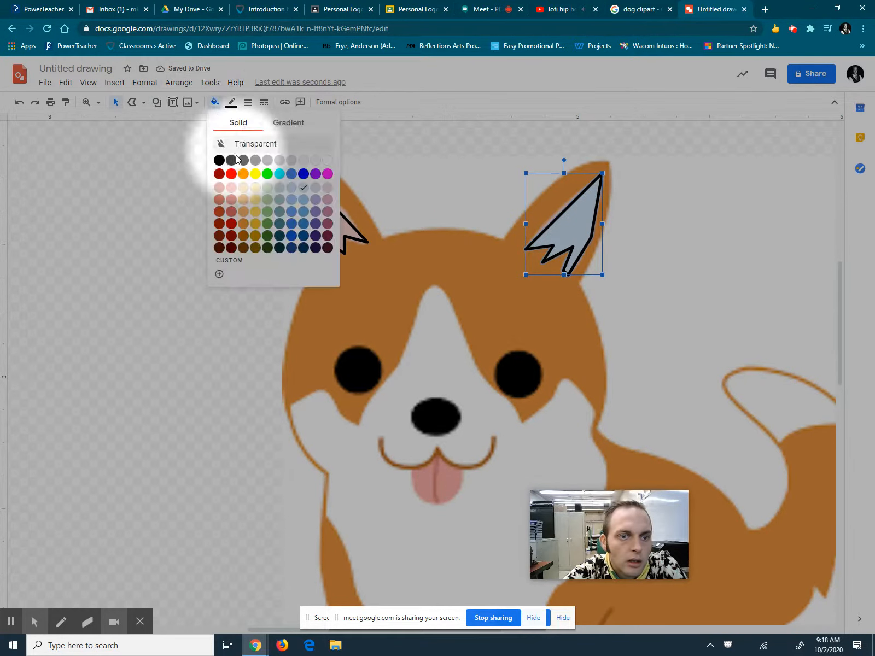
click(233, 188)
click(123, 212)
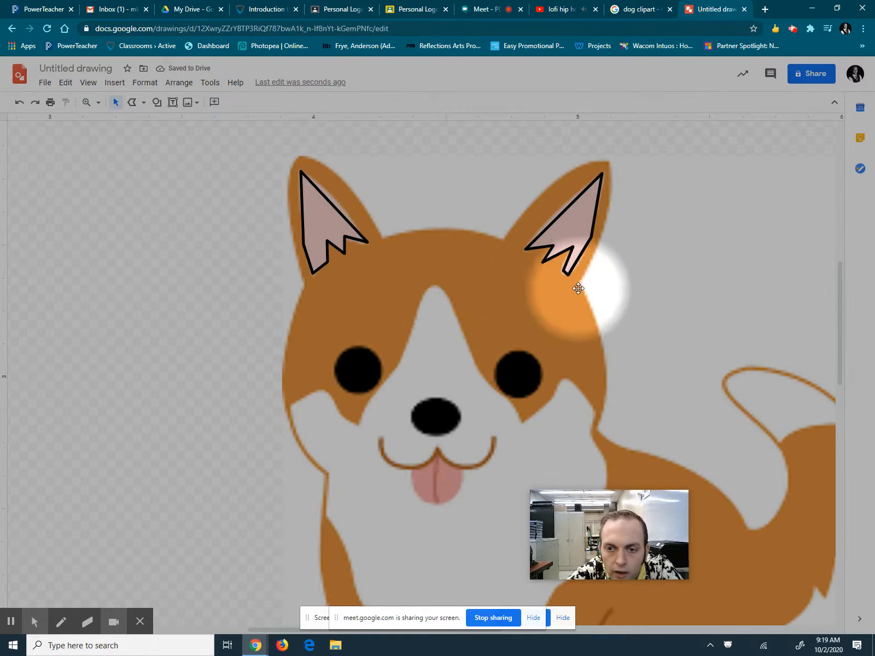
Draw a circle over the dog's left-hand eye with the oval shape and fill it solid black
scroll(456, 287, down, 1)
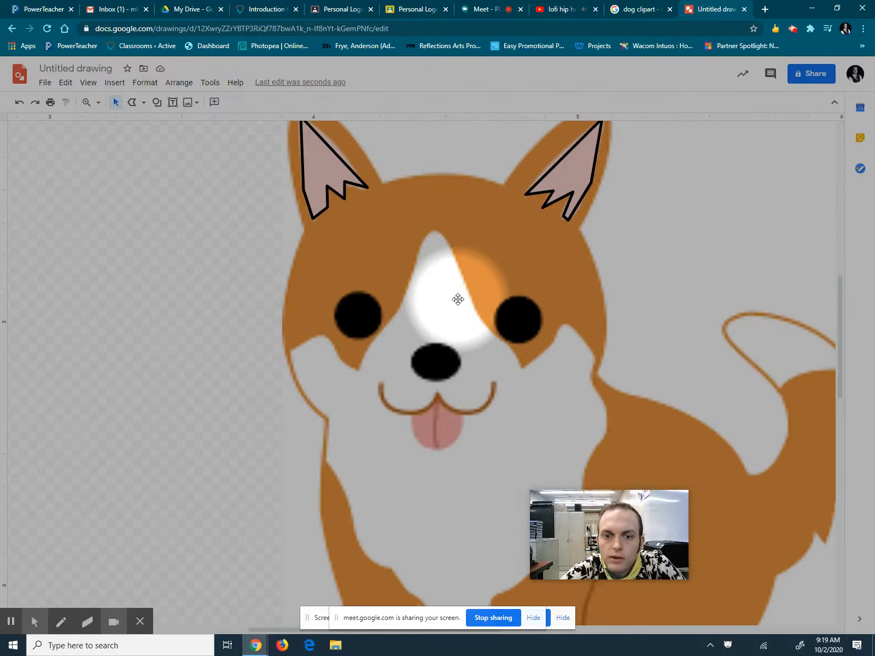
scroll(458, 299, down, 1)
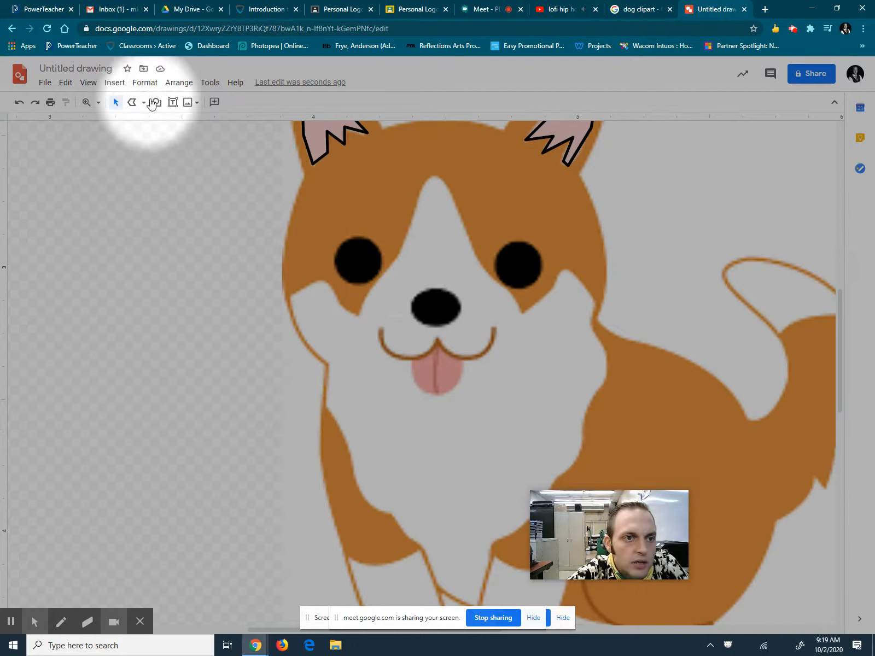
mouse_move(192, 122)
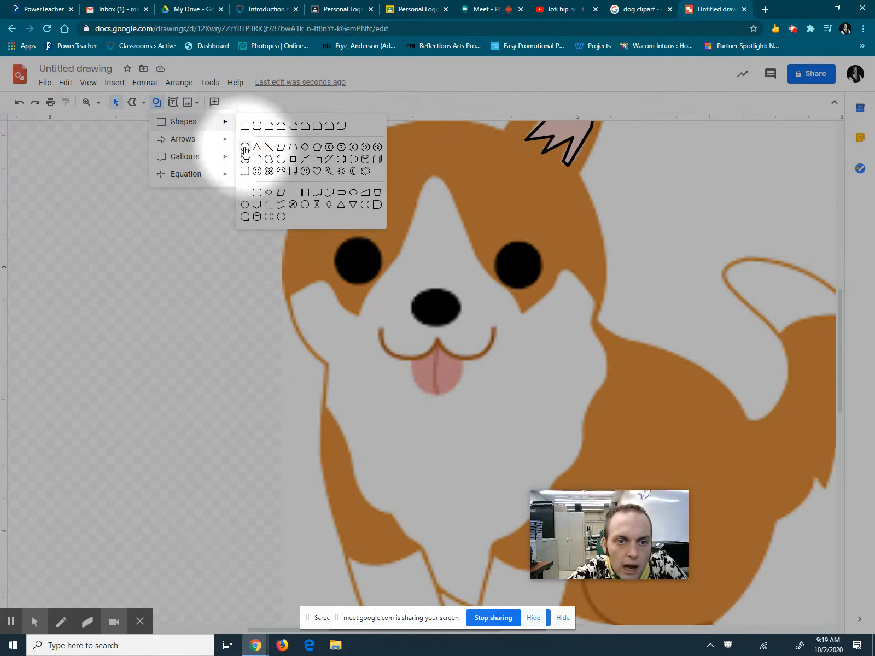
click(245, 149)
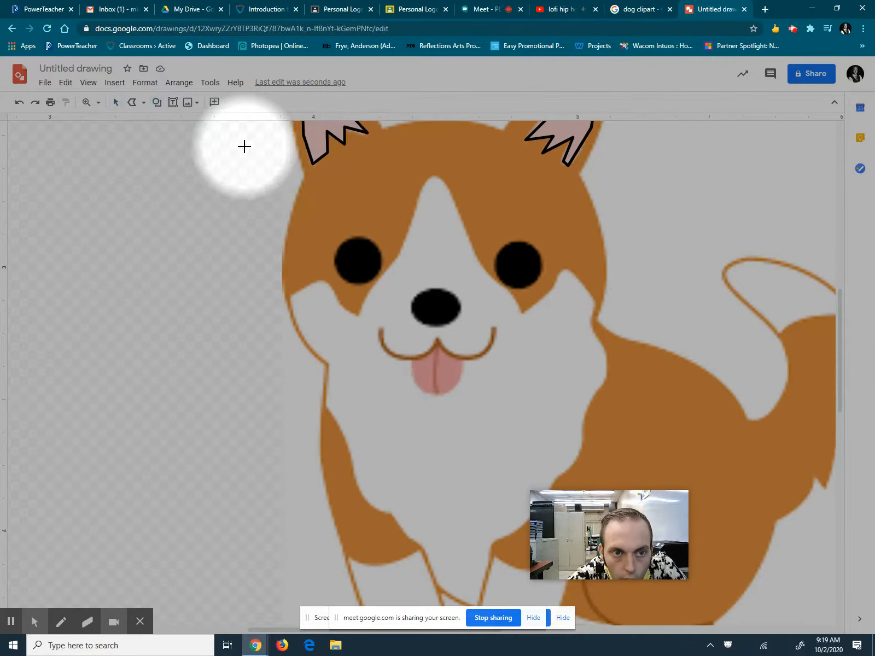
drag(296, 264, 370, 279)
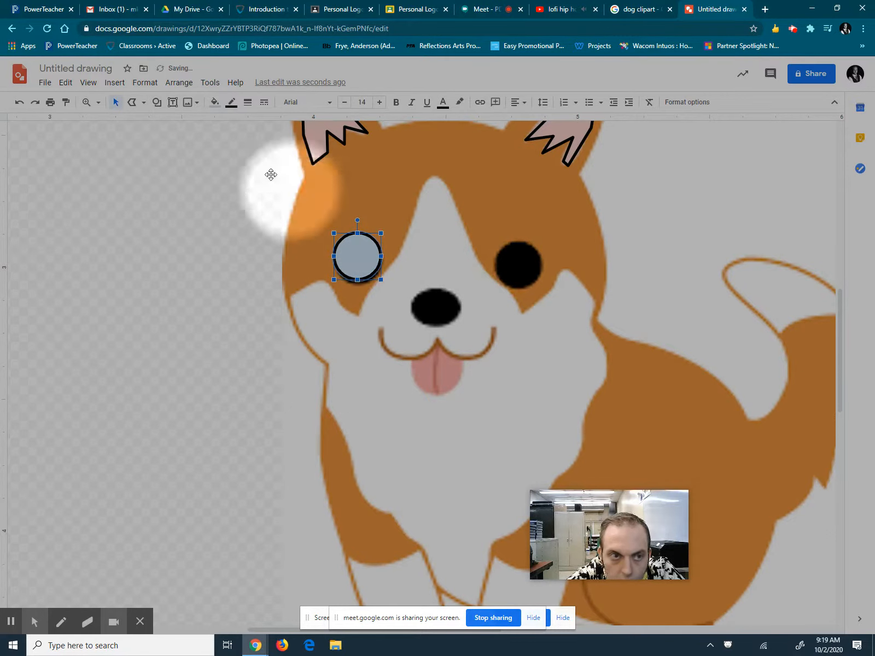
click(213, 105)
click(222, 159)
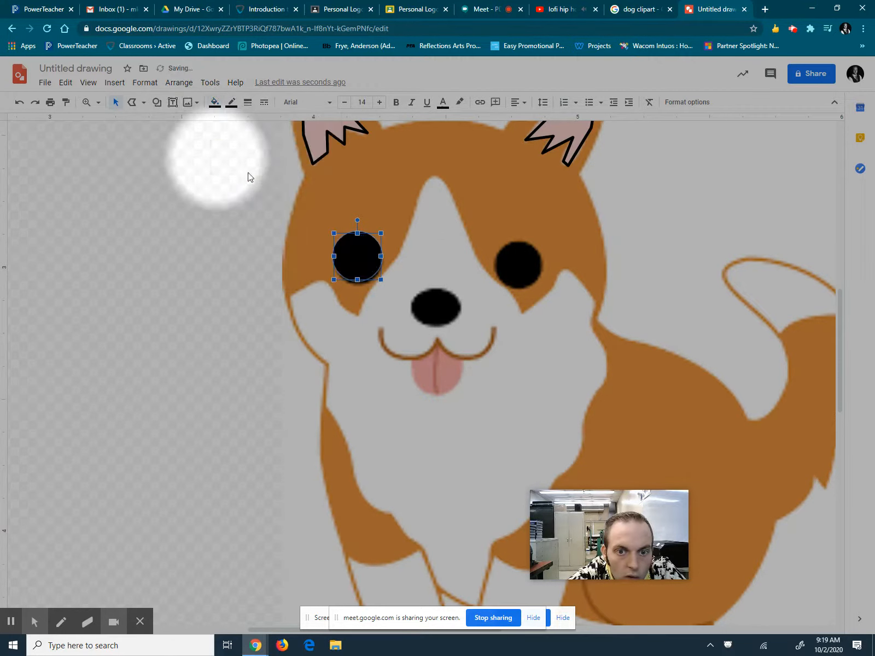
Draw a matching black circle over the dog's right-hand eye with the oval shape and deselect it
click(157, 102)
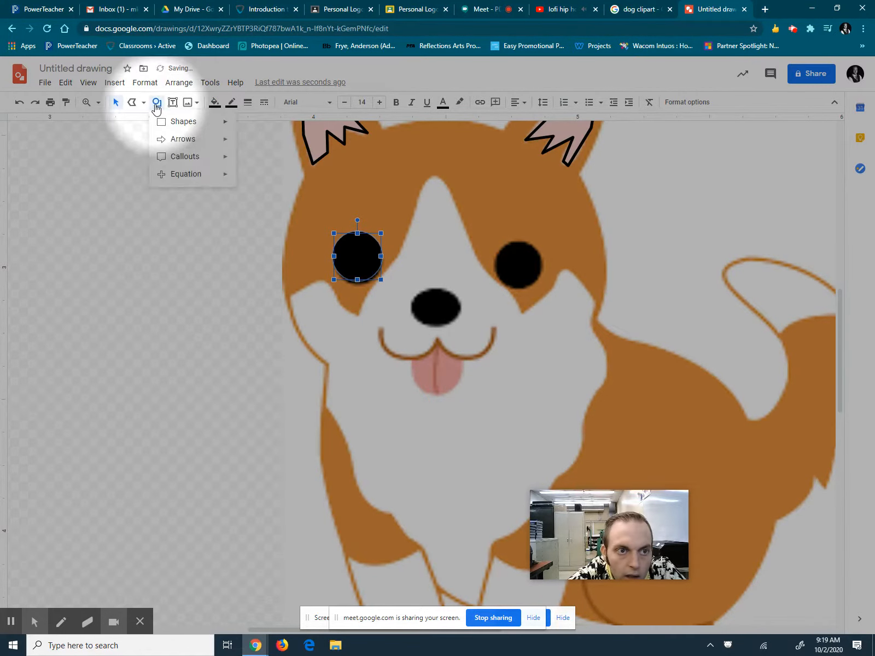
mouse_move(171, 122)
click(248, 129)
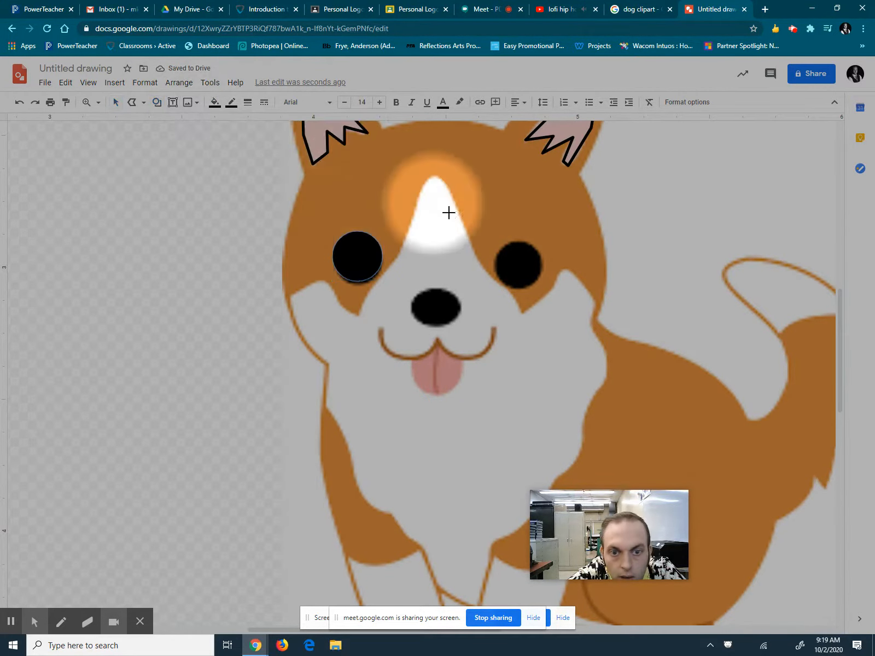
drag(491, 239, 539, 278)
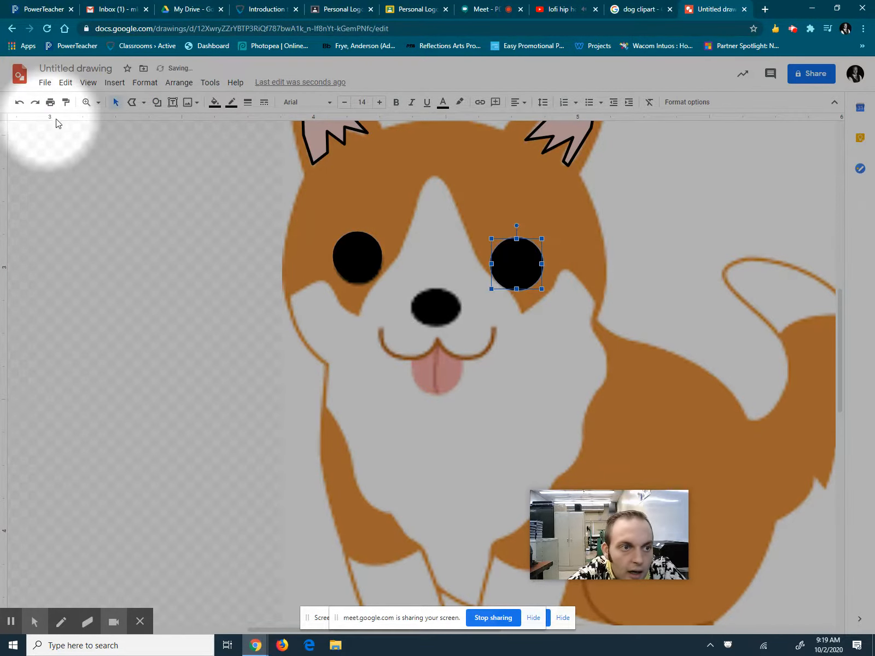
click(136, 193)
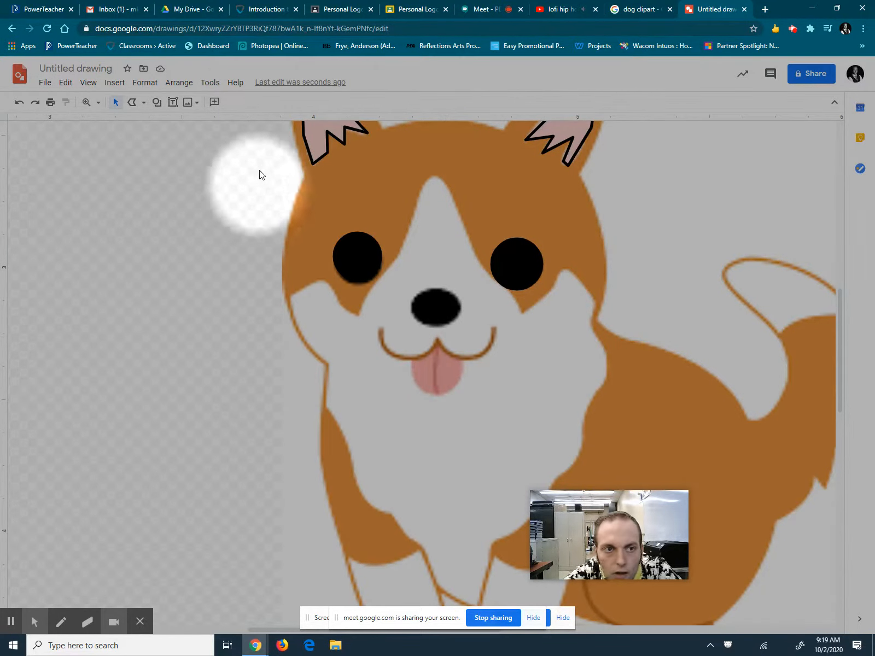
Draw a wide oval over the dog's nose
click(157, 102)
mouse_move(168, 125)
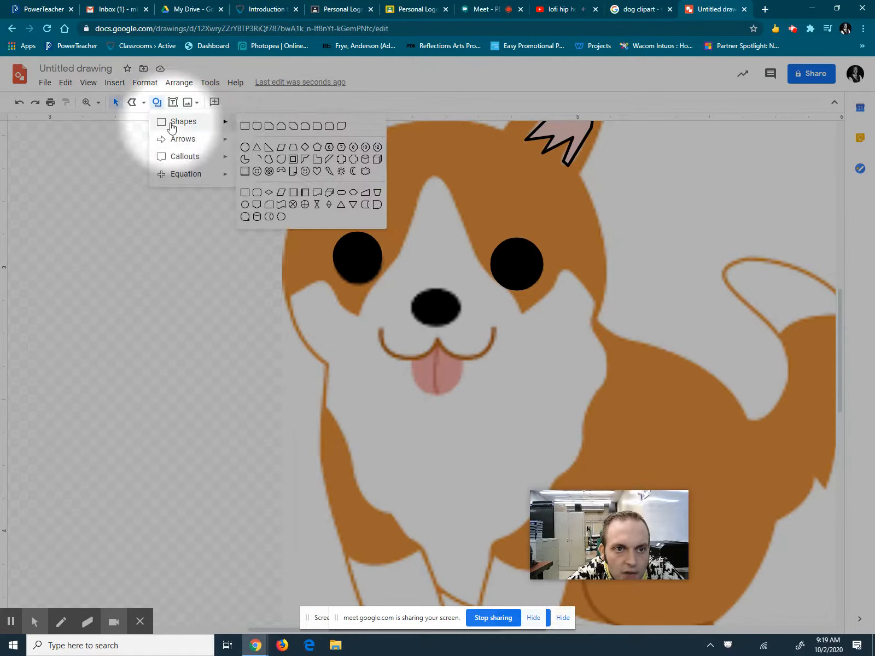
click(237, 124)
drag(408, 293, 468, 325)
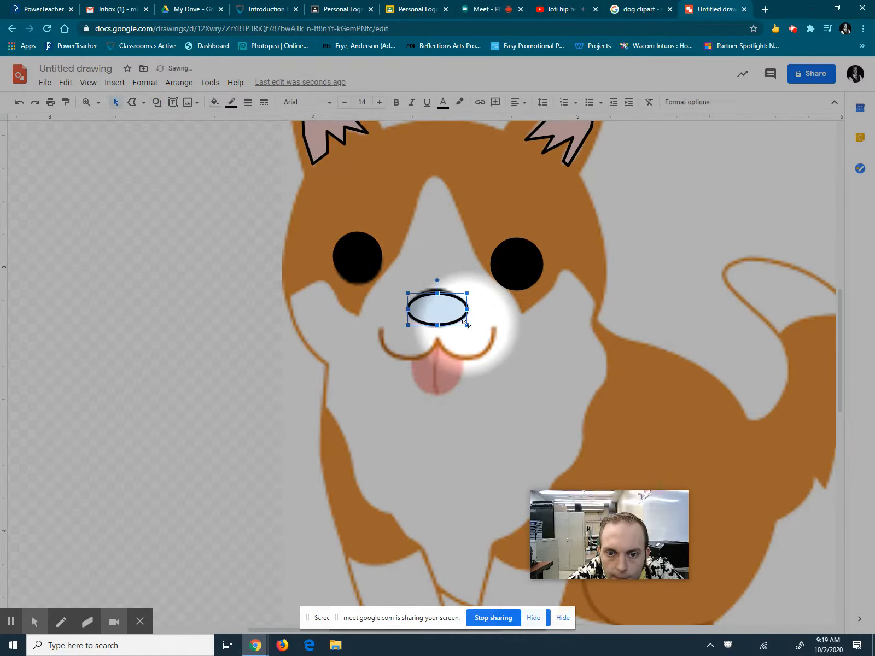
Fill the nose oval solid black and deselect it
click(214, 102)
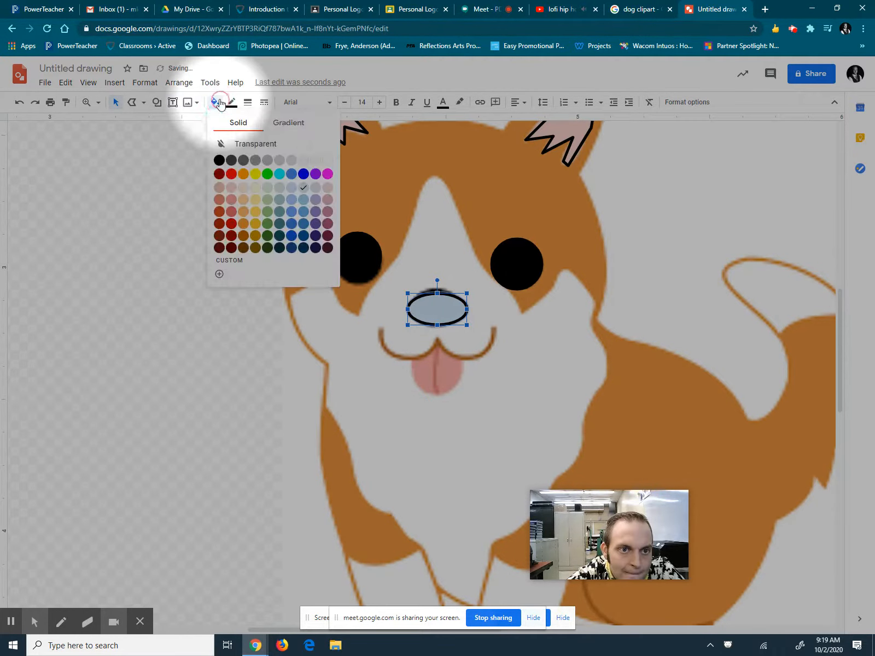
click(219, 162)
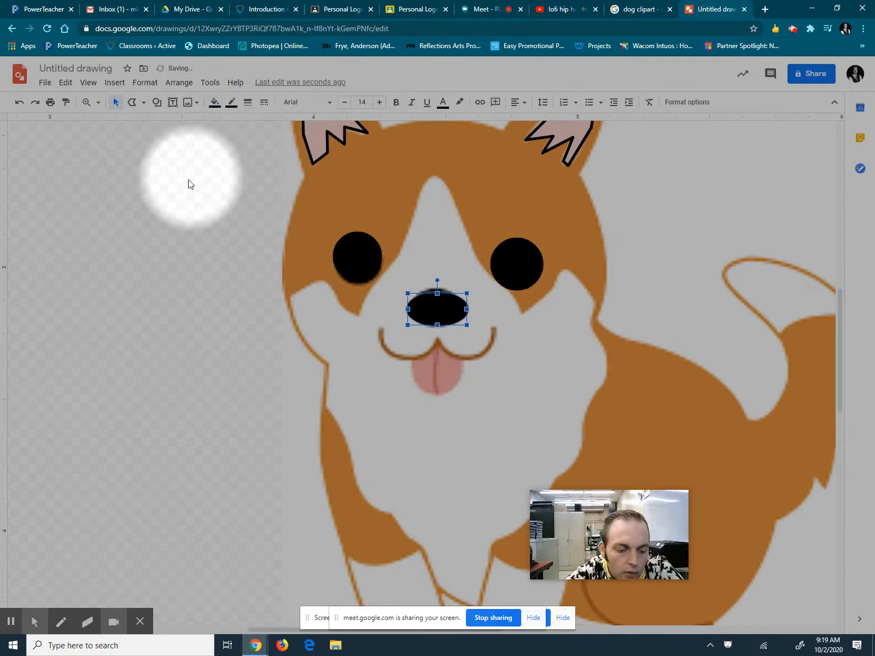
click(170, 191)
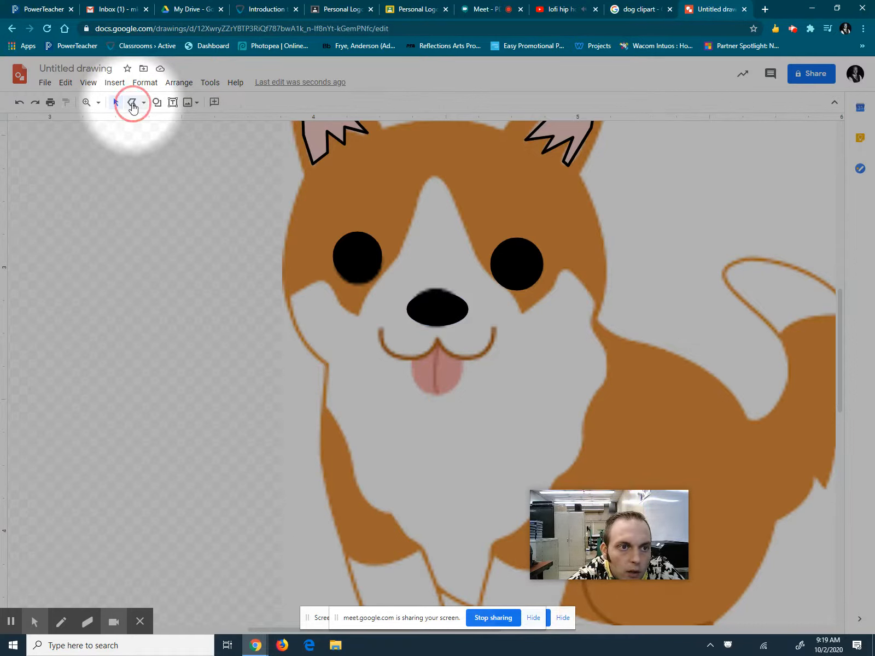
Trace the dog's tongue as a closed shape with the Curve tool
click(144, 103)
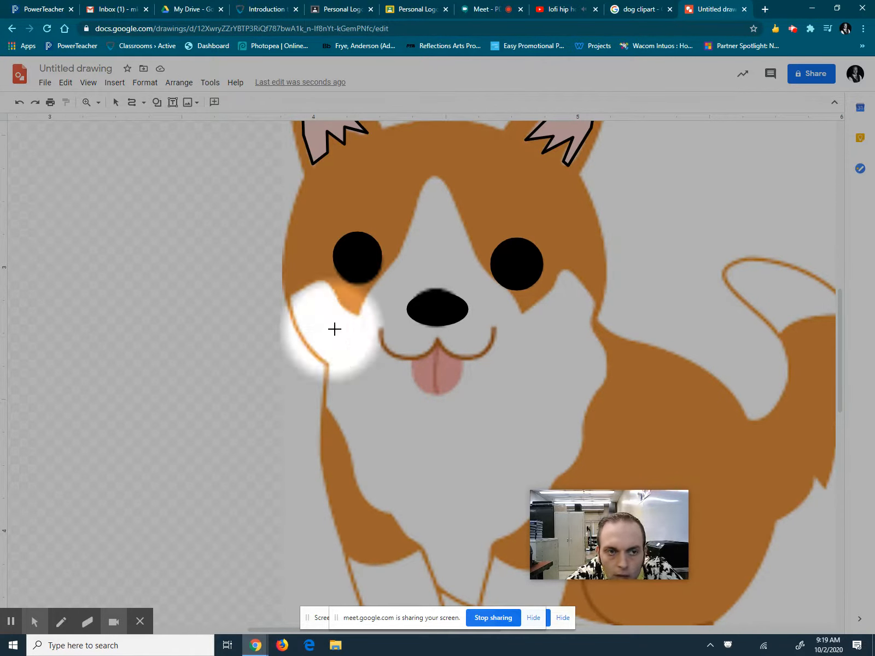
click(412, 359)
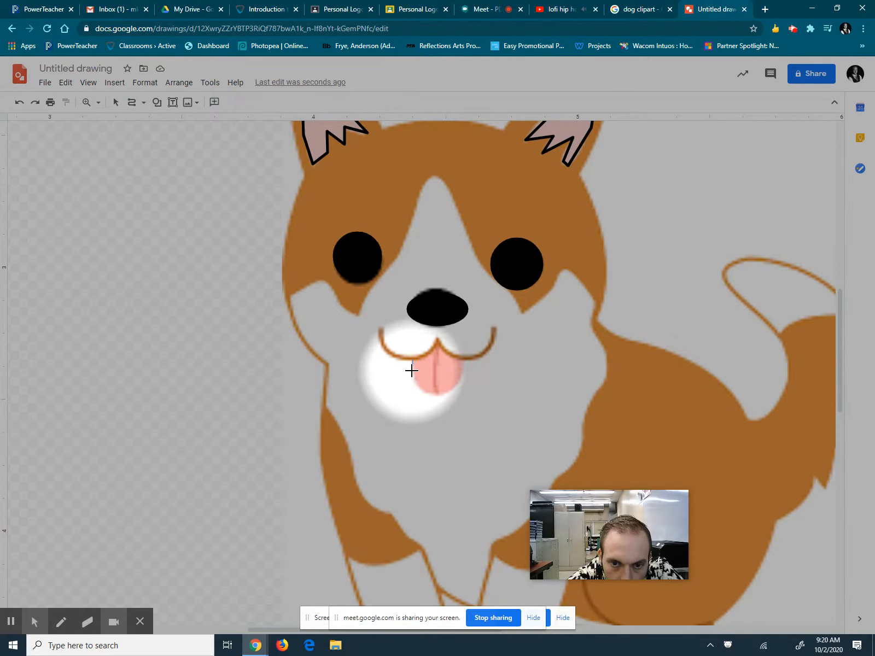
click(414, 376)
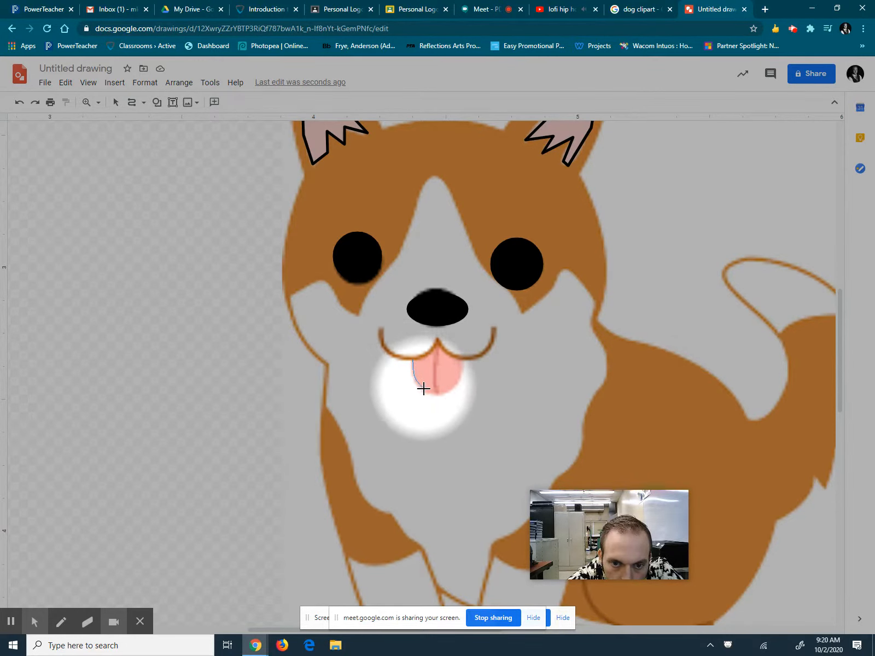
click(432, 391)
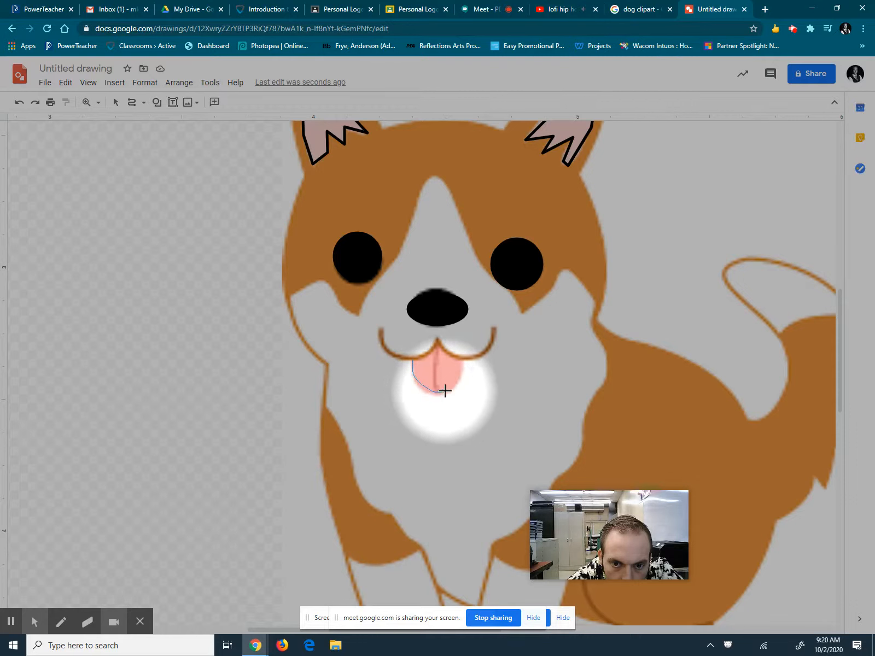
click(463, 361)
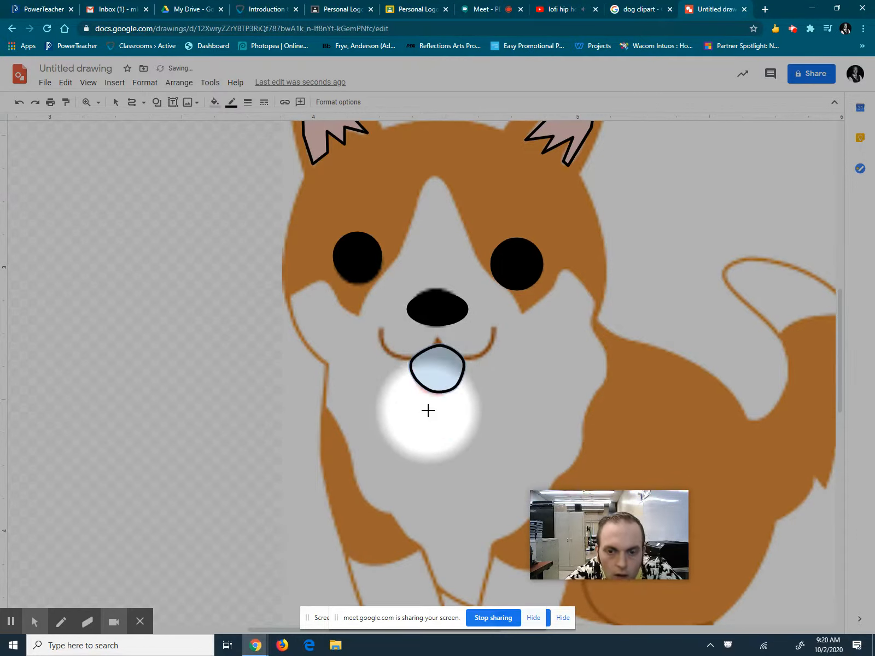
Make the tongue shape's outline transparent and fill it with solid light pink
click(232, 103)
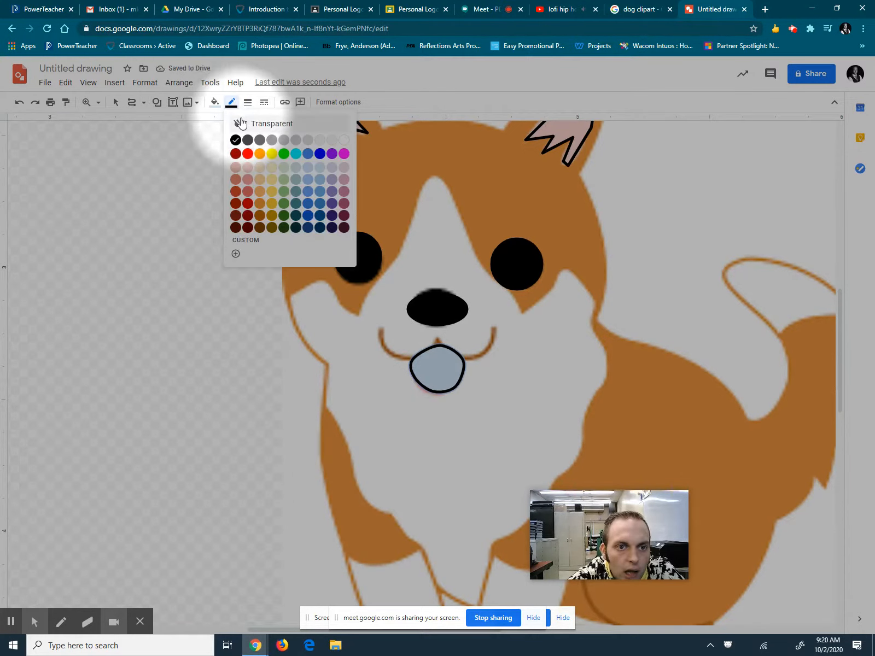
click(274, 124)
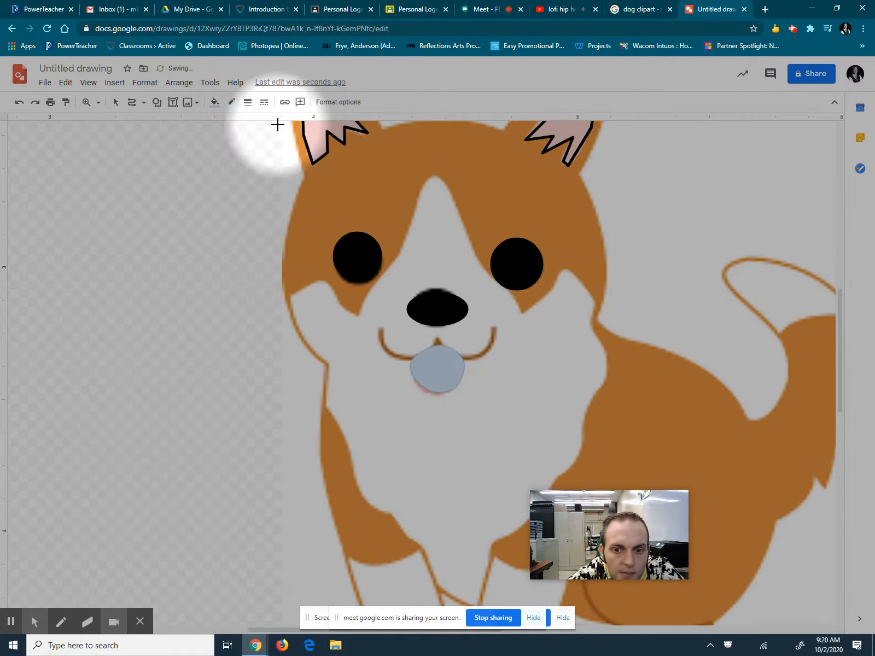
click(214, 102)
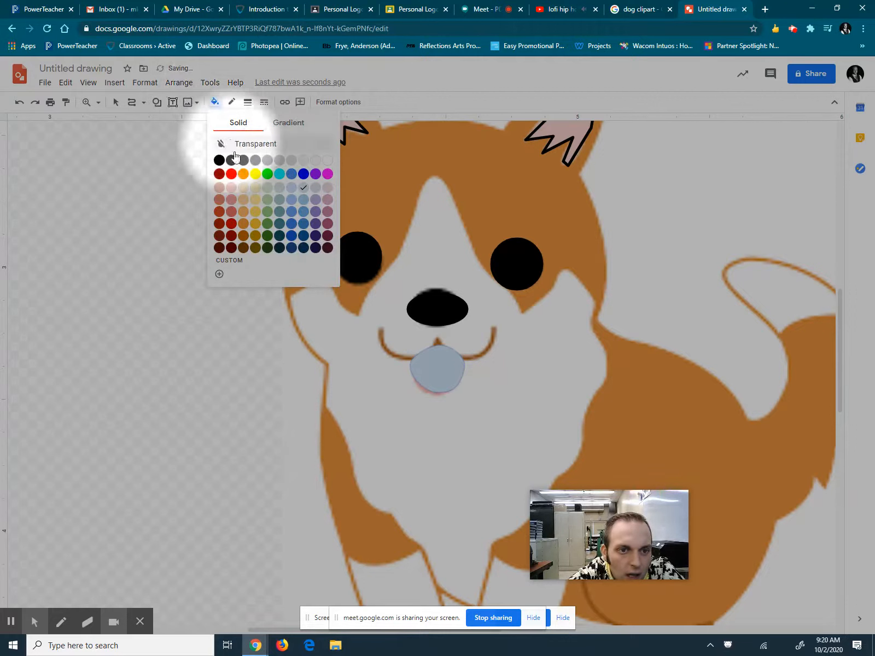
click(232, 188)
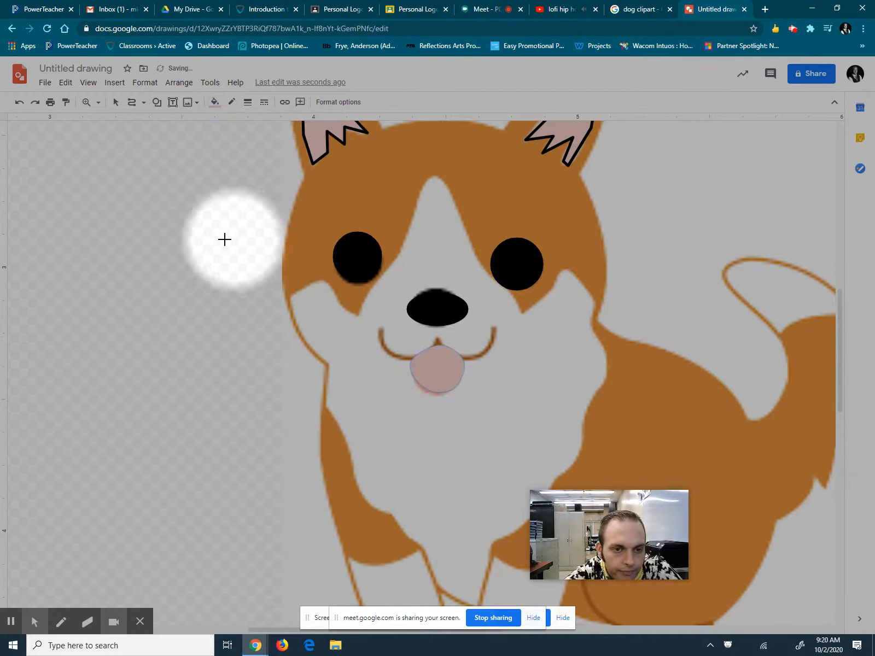
click(116, 104)
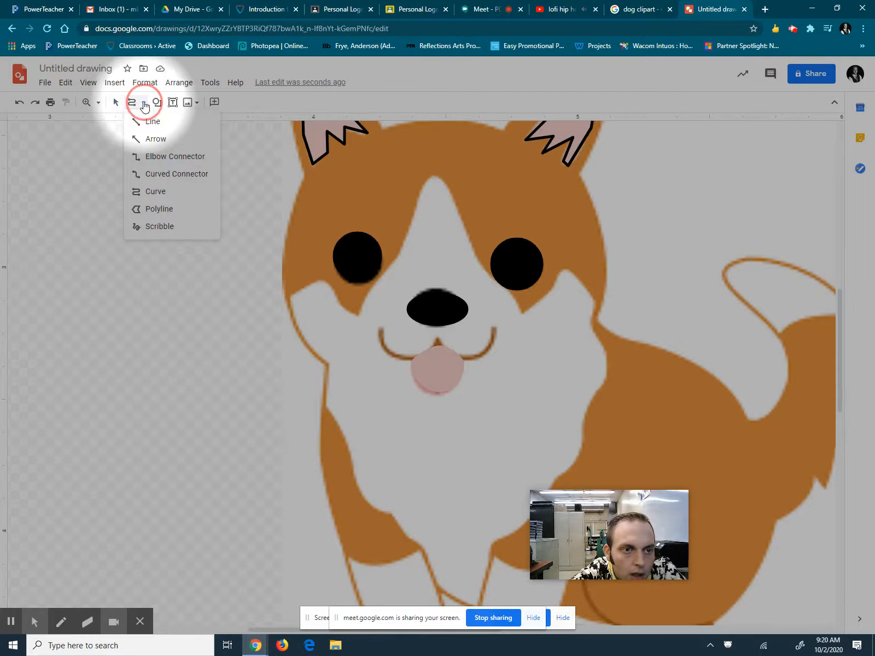
click(162, 192)
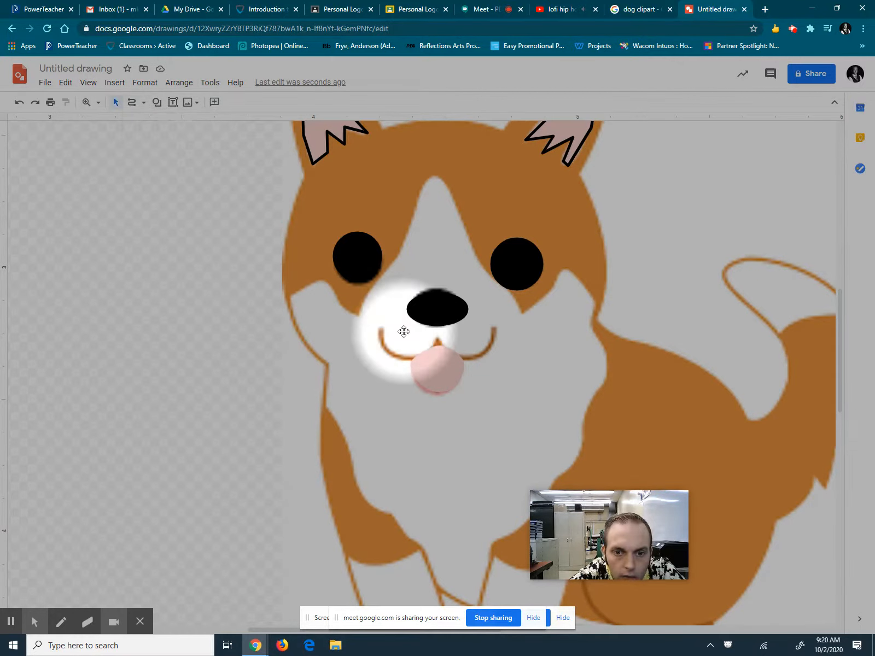
click(131, 103)
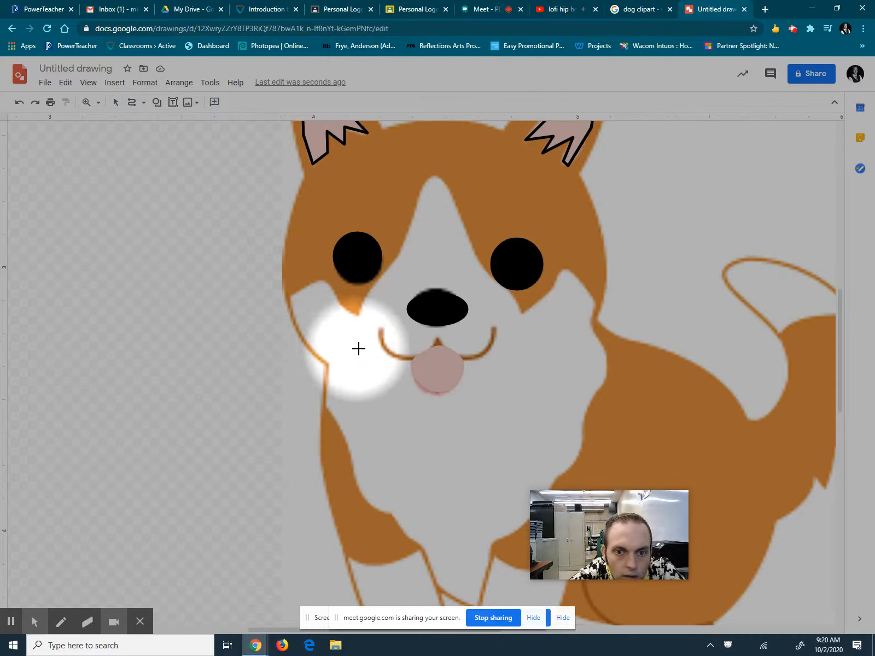
click(382, 329)
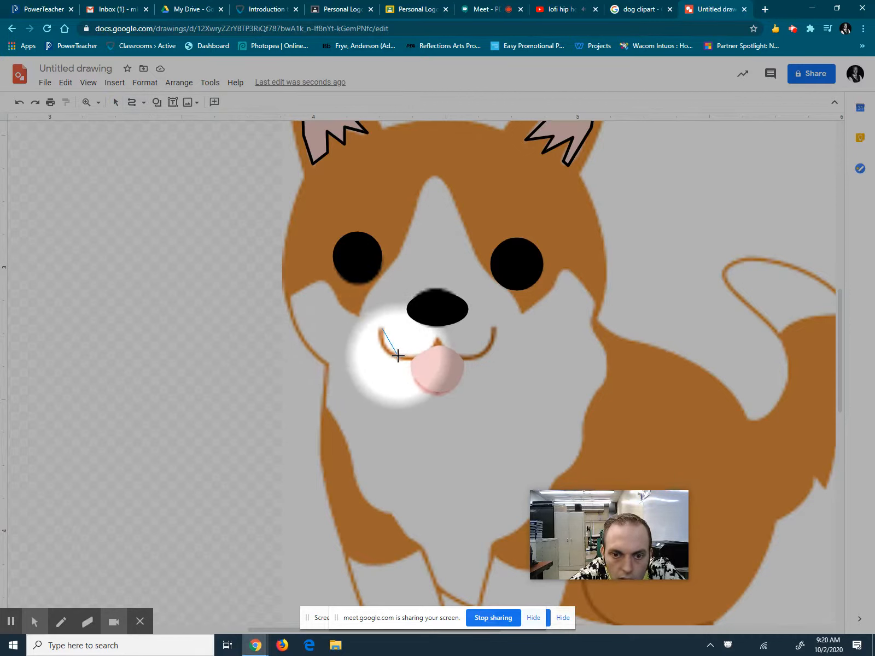
click(405, 357)
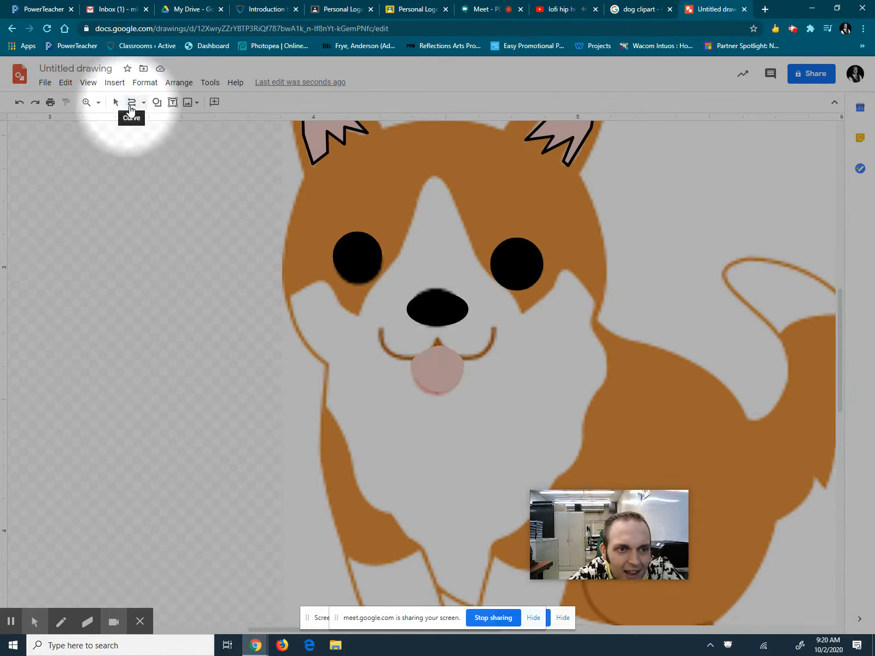
Trace the dog's mouth line with the Curve tool from the left-hand corner over the centre peak to the right-hand corner
click(131, 106)
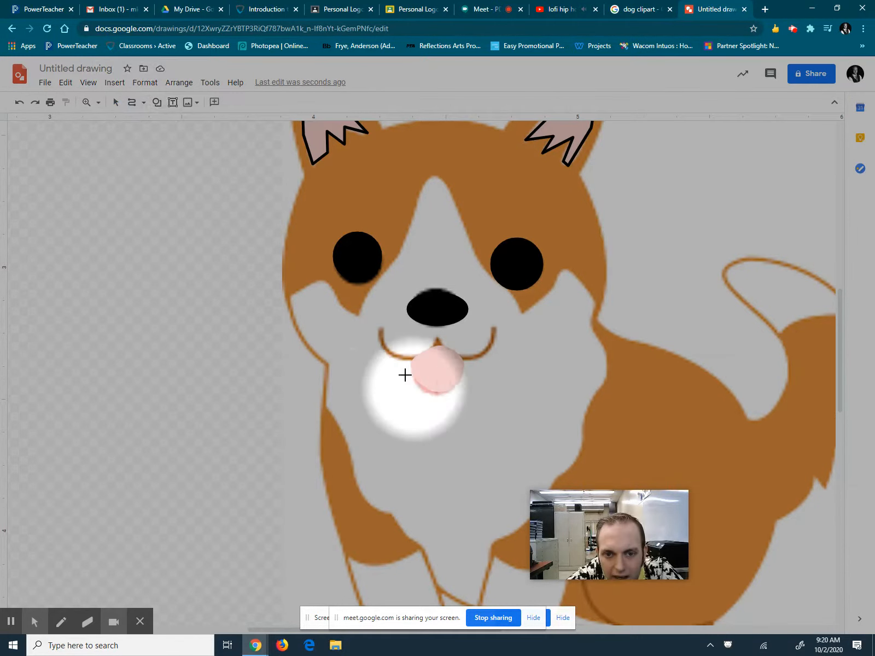
click(381, 329)
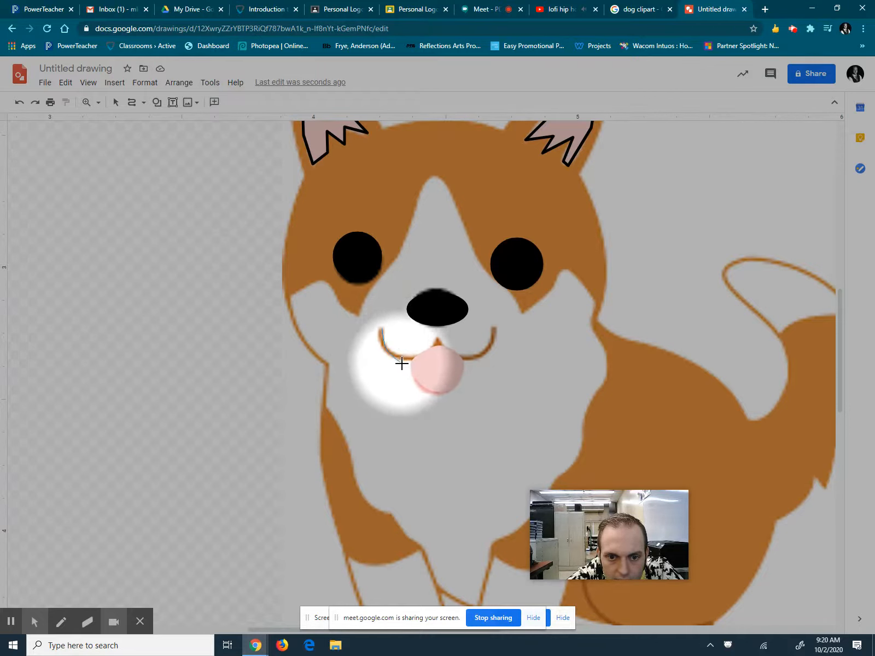
click(406, 358)
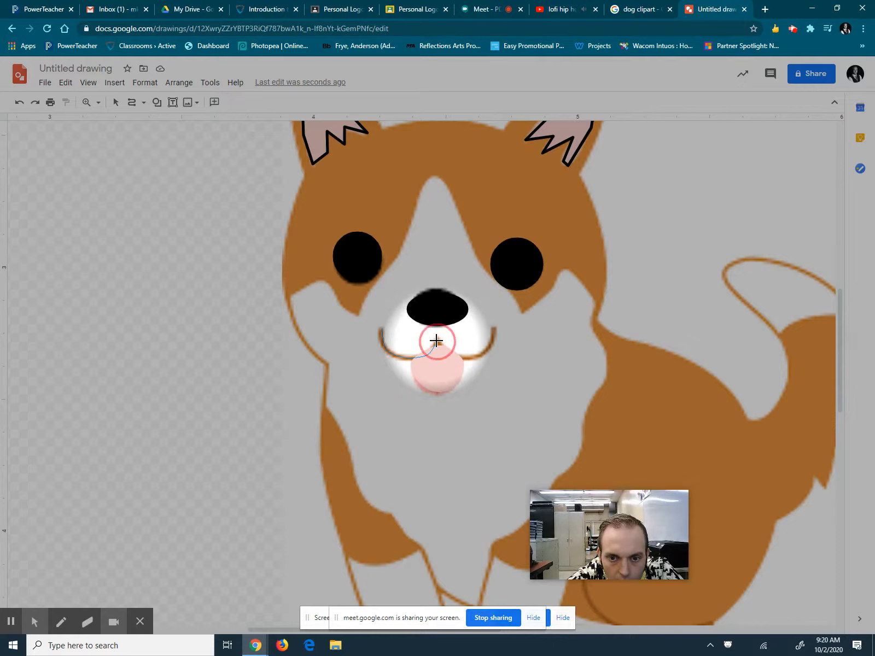
click(436, 341)
click(463, 357)
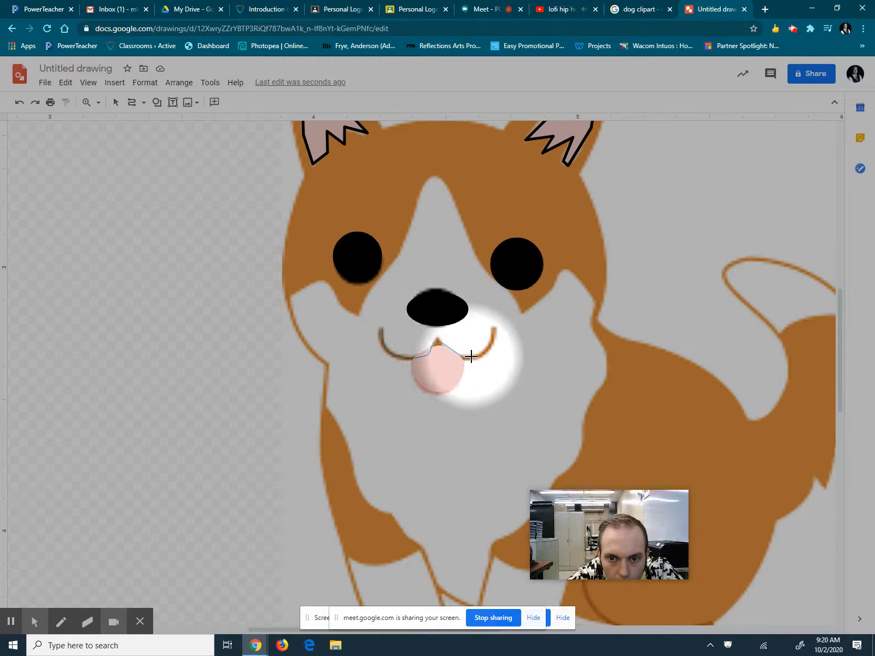
click(494, 328)
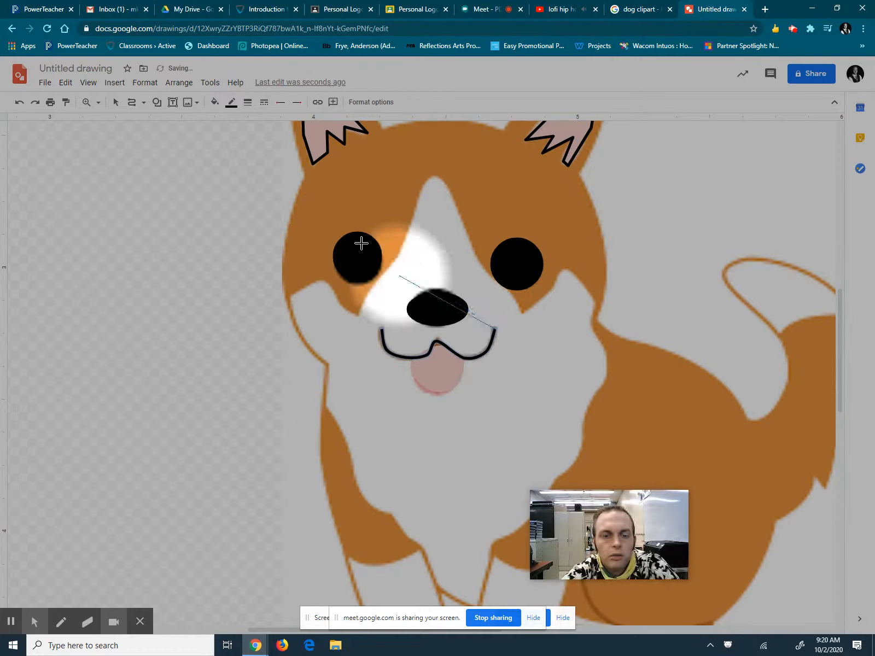
Set the mouth curve's fill to transparent and its line colour to orange
click(215, 104)
click(233, 143)
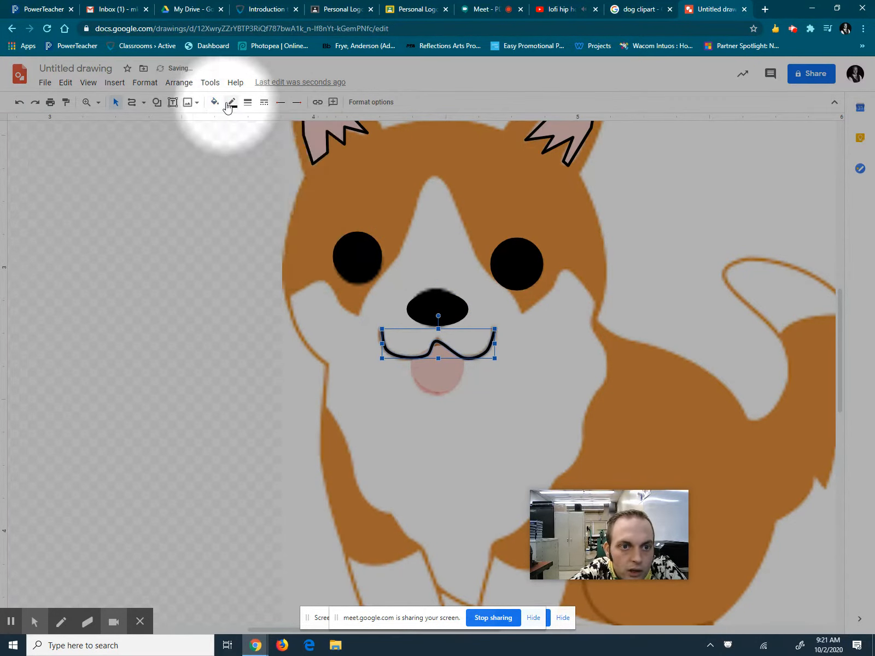
click(230, 104)
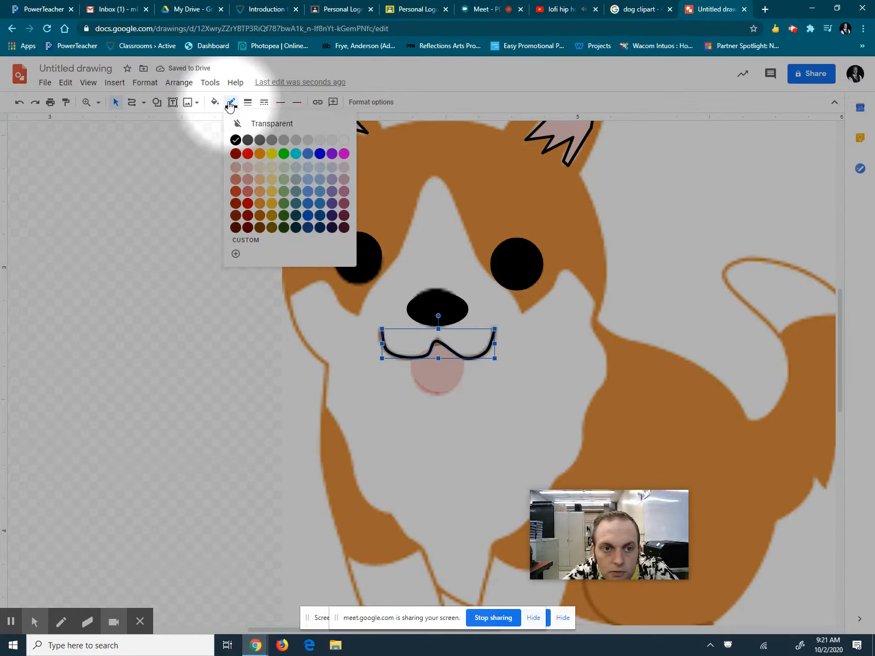
click(260, 155)
click(232, 104)
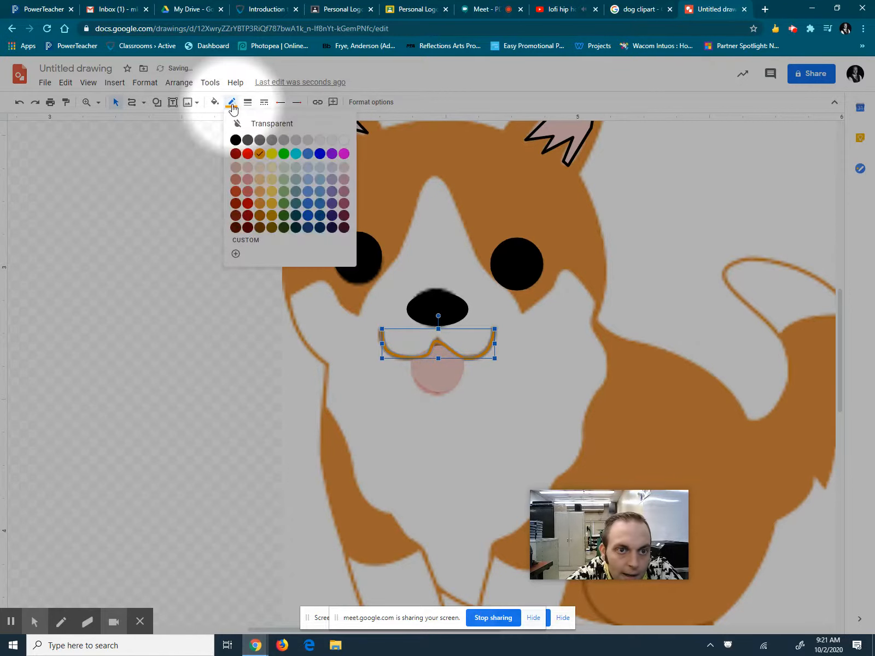
Try line weights of 4px and 3px on the mouth curve
click(247, 101)
click(264, 178)
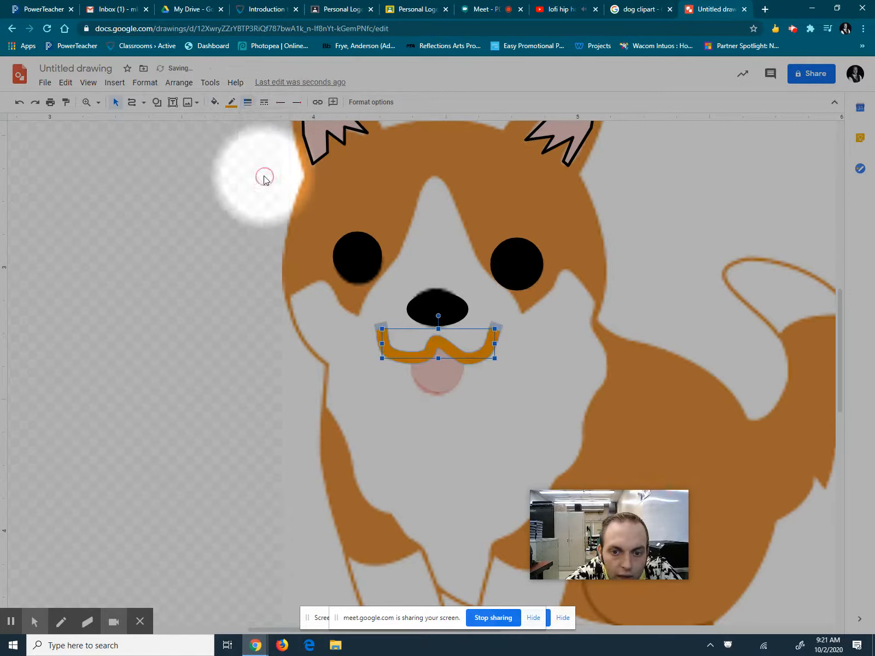
click(232, 103)
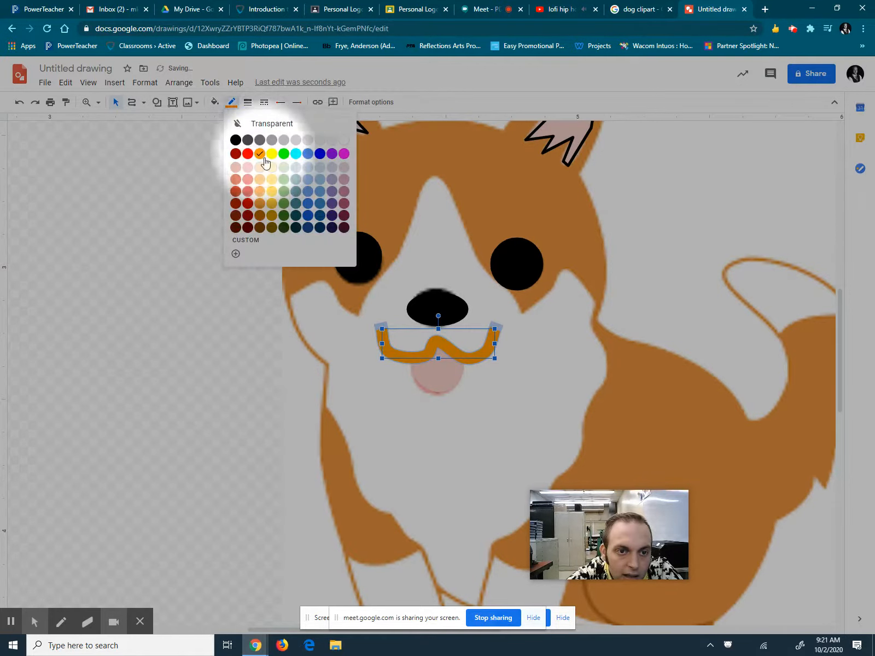
click(246, 103)
click(274, 157)
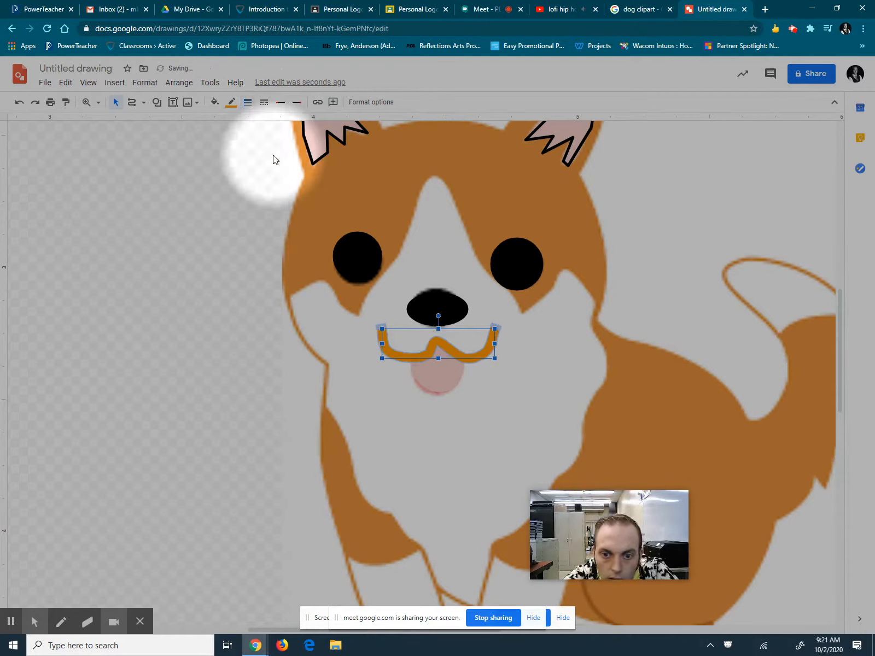
Set the mouth curve's line weight to 2px and deselect it
click(247, 101)
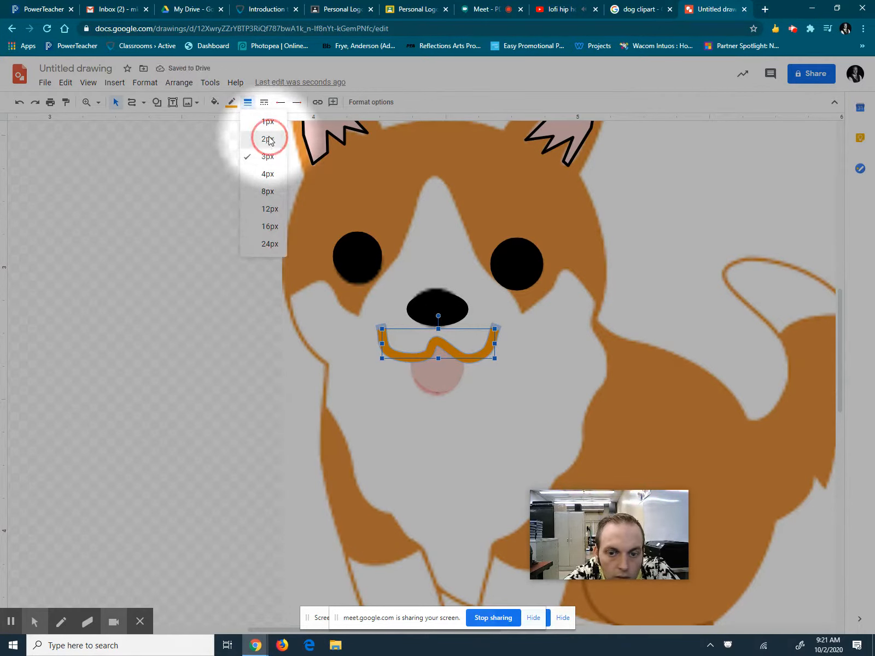
click(269, 140)
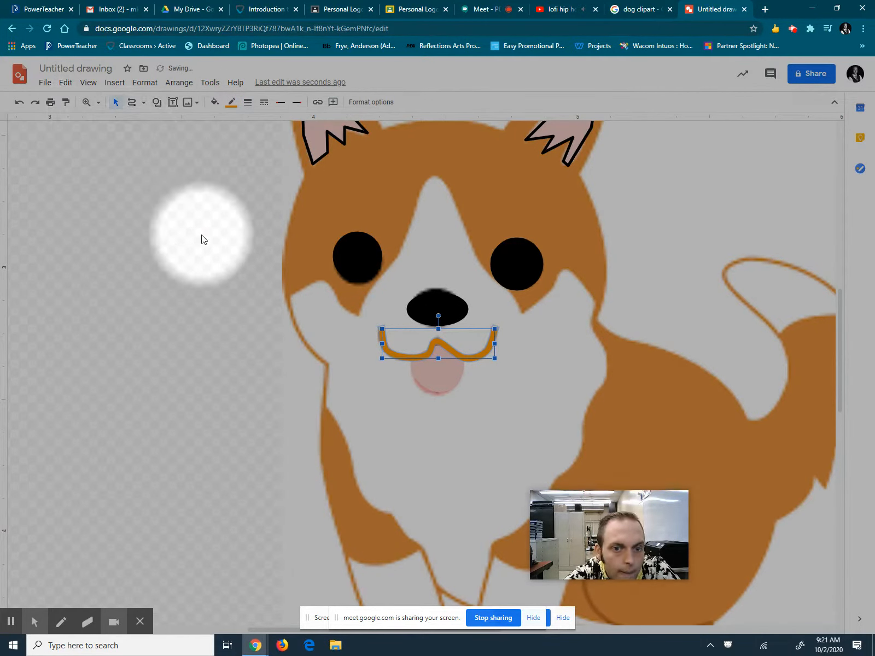
click(201, 238)
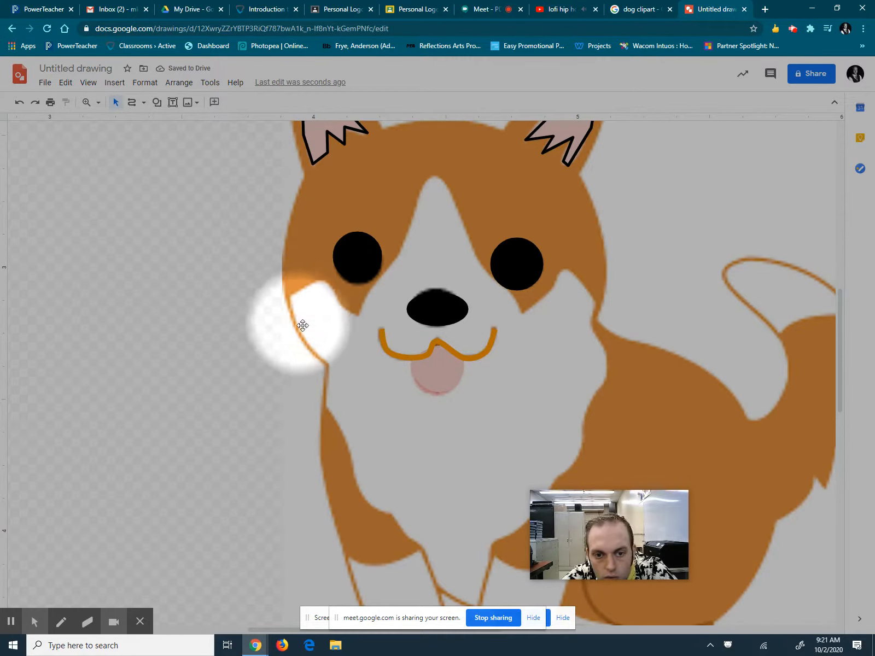
Trace the white face patch with the Curve tool from the left-hand cheek over the forehead blaze to the right-hand side of the neck
click(132, 103)
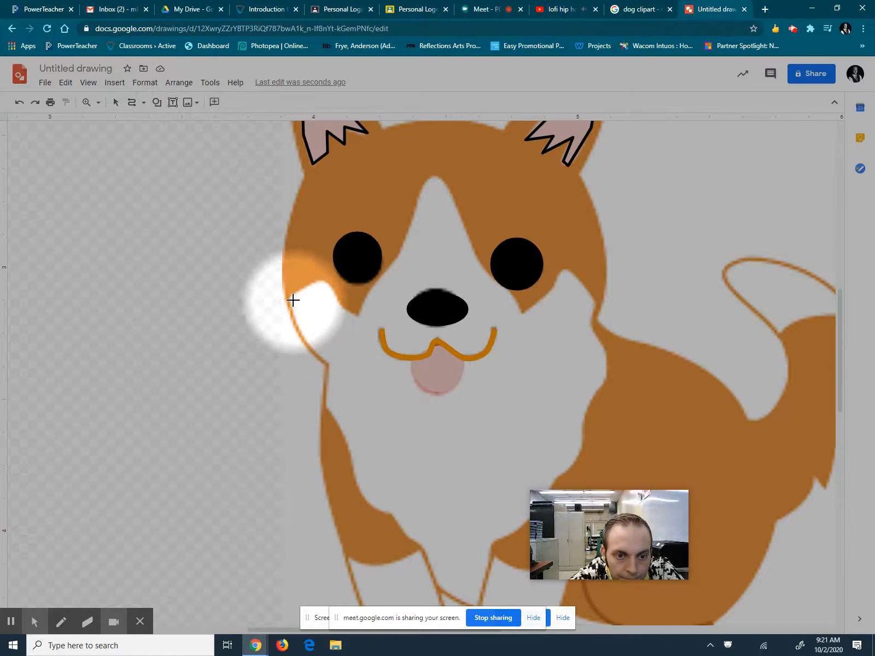
mouse_move(290, 296)
mouse_down()
mouse_move(310, 283)
mouse_move(330, 286)
mouse_move(341, 308)
mouse_move(356, 313)
mouse_move(340, 309)
mouse_move(357, 316)
mouse_move(365, 290)
mouse_move(402, 254)
mouse_move(432, 176)
mouse_move(457, 203)
mouse_move(477, 257)
mouse_move(518, 309)
mouse_move(572, 271)
mouse_move(597, 304)
mouse_up()
click(597, 304)
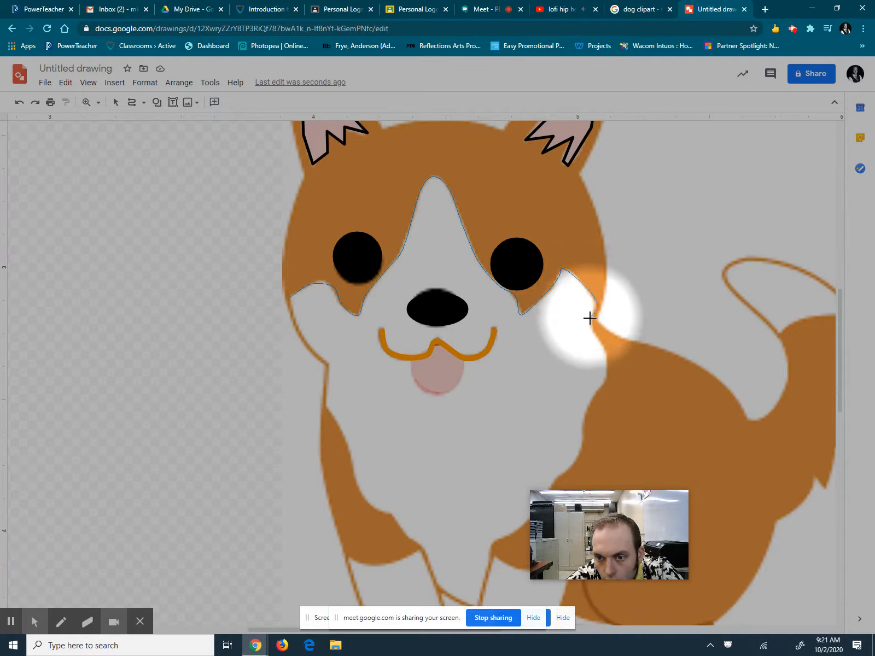
click(590, 316)
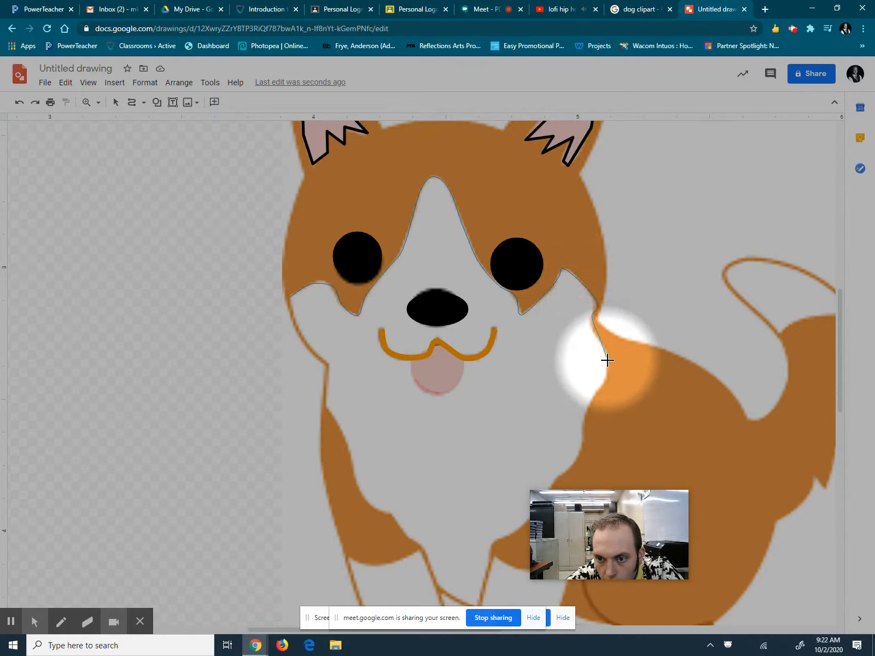
click(607, 360)
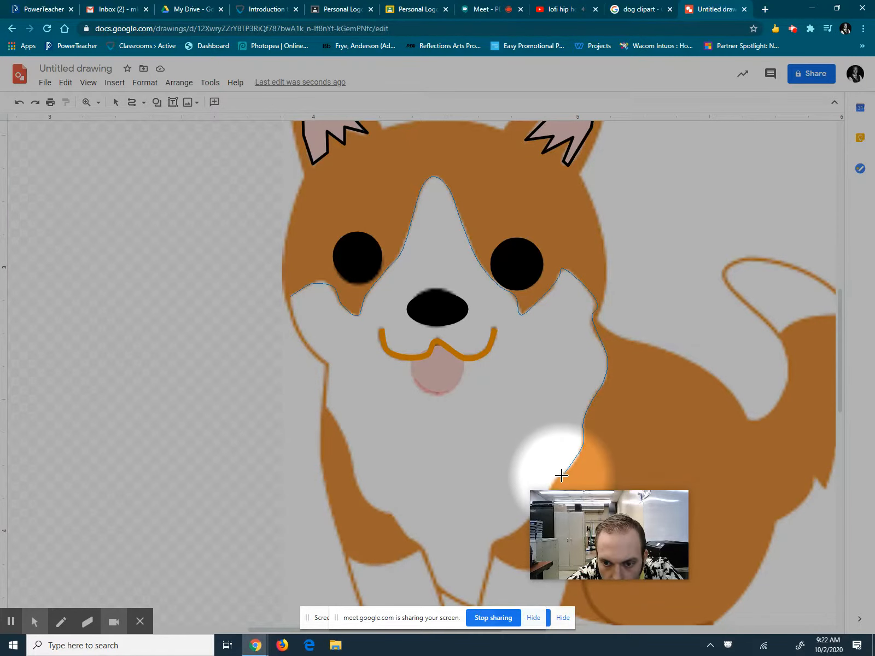
Continue the white patch's curve down the right-hand edge of the chest, around its lower tip and up to the left-hand front leg
scroll(539, 447, down, 2)
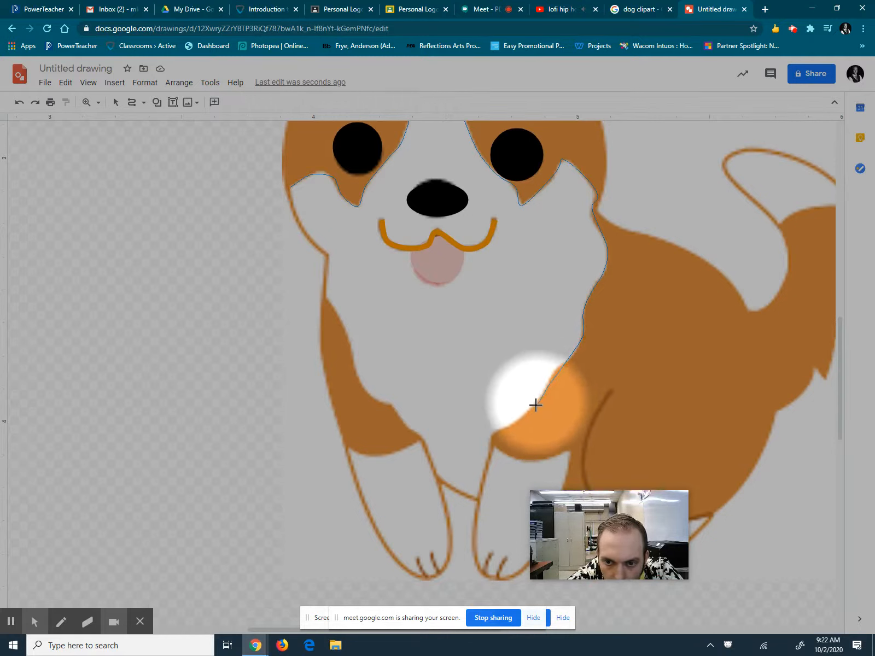
click(493, 432)
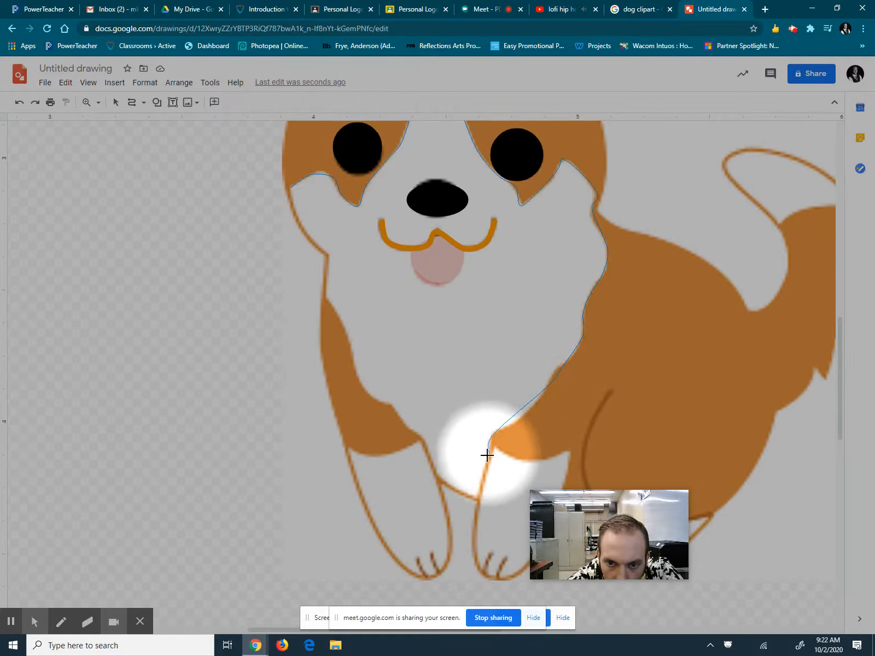
click(478, 496)
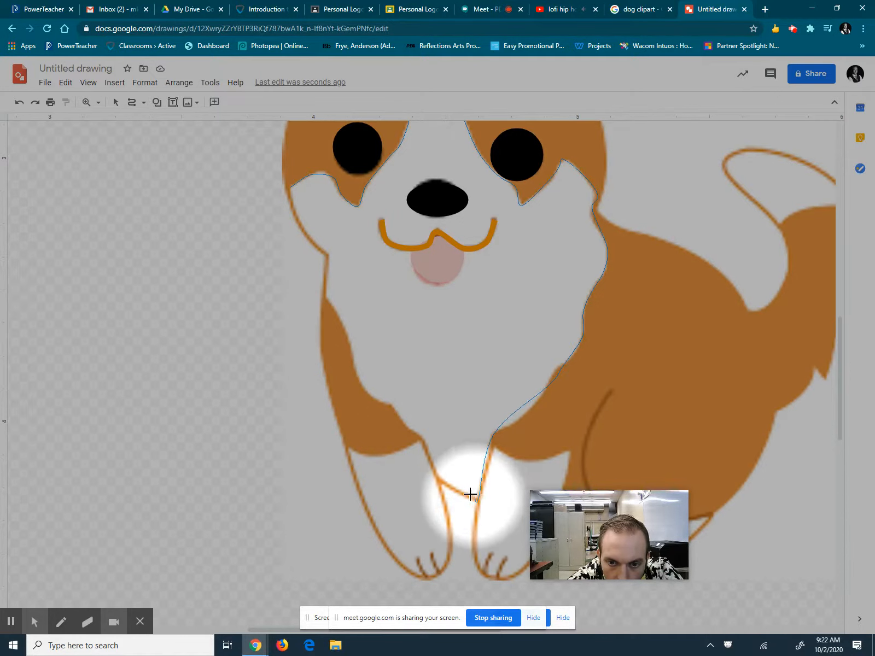
click(436, 472)
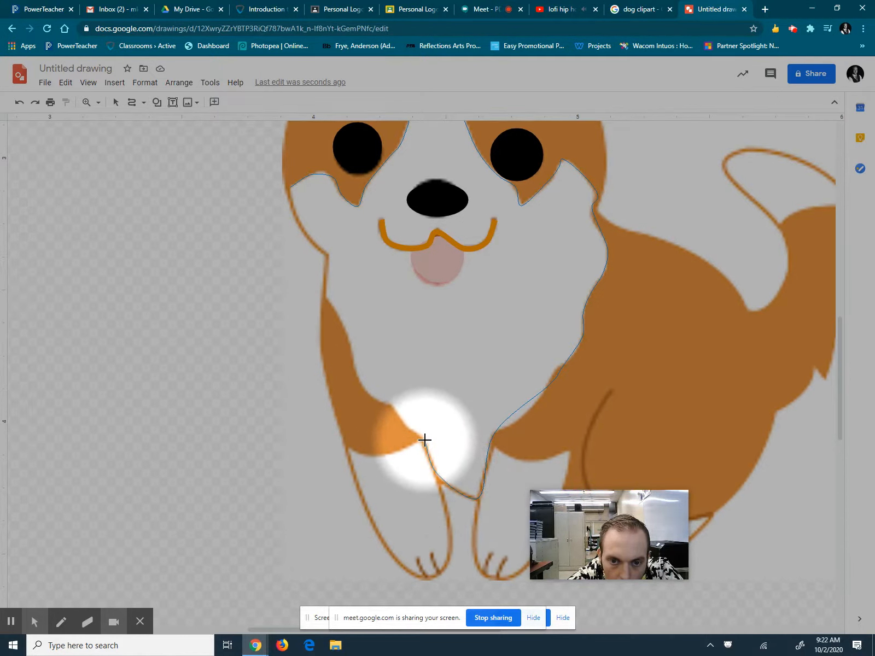
click(424, 440)
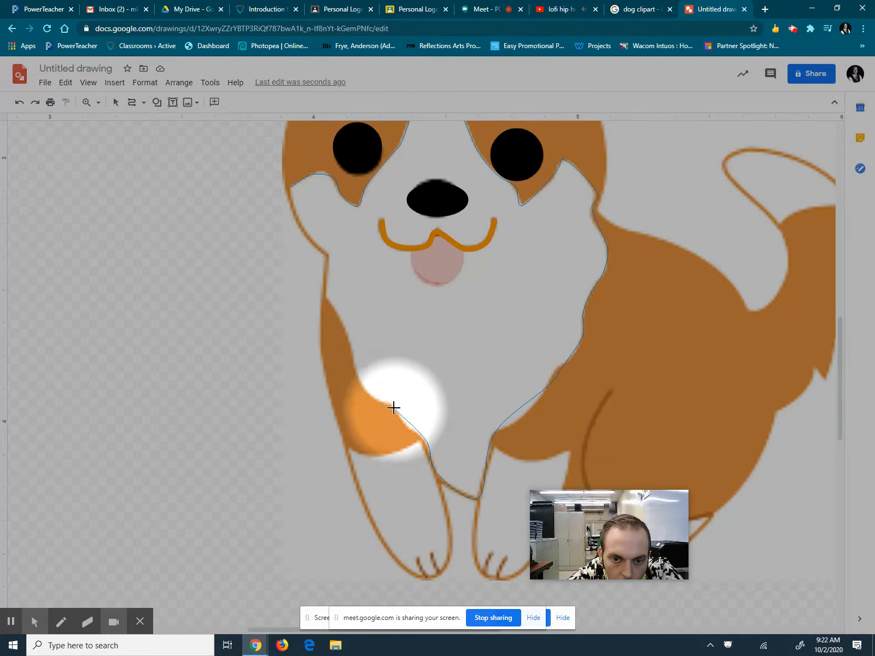
Trace the left-hand edge of the chest and neck up to the cheek and close the white patch's outline at its starting point
click(391, 404)
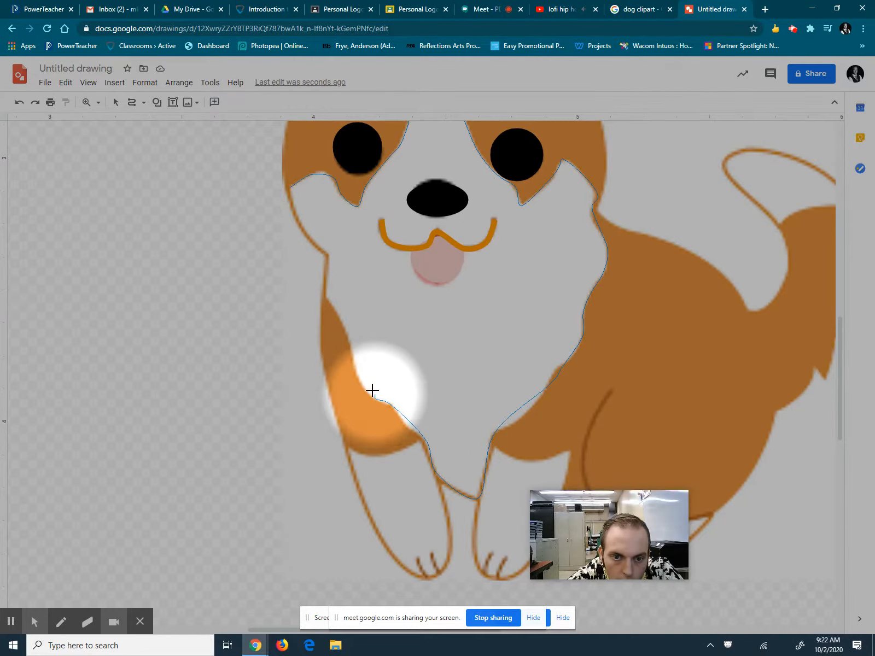
click(354, 362)
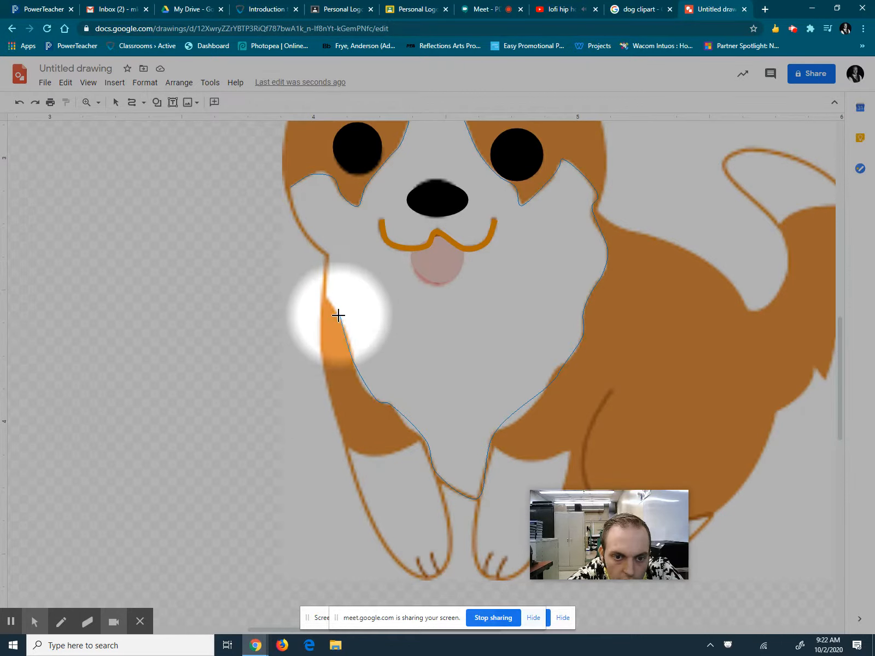
click(326, 297)
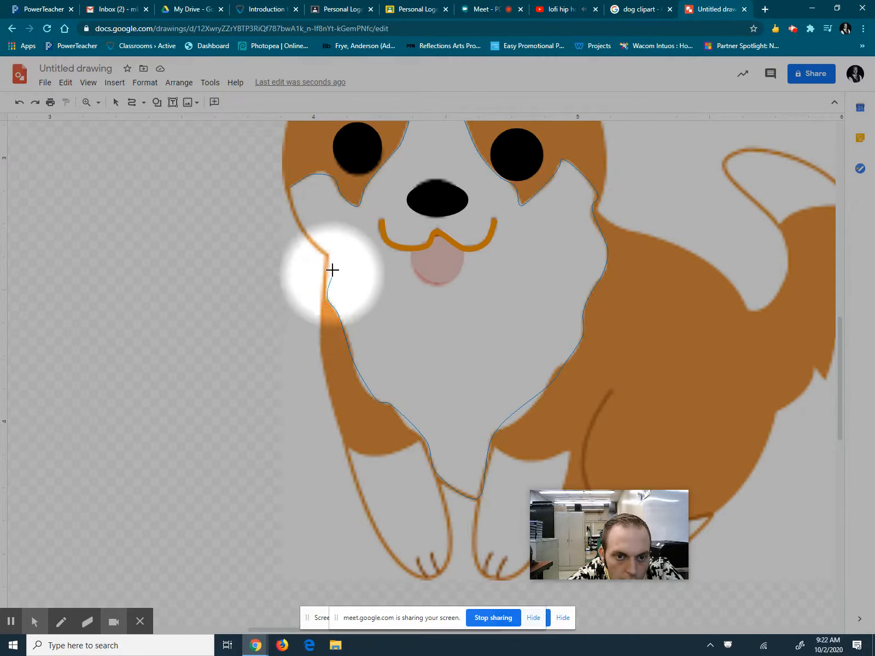
click(329, 251)
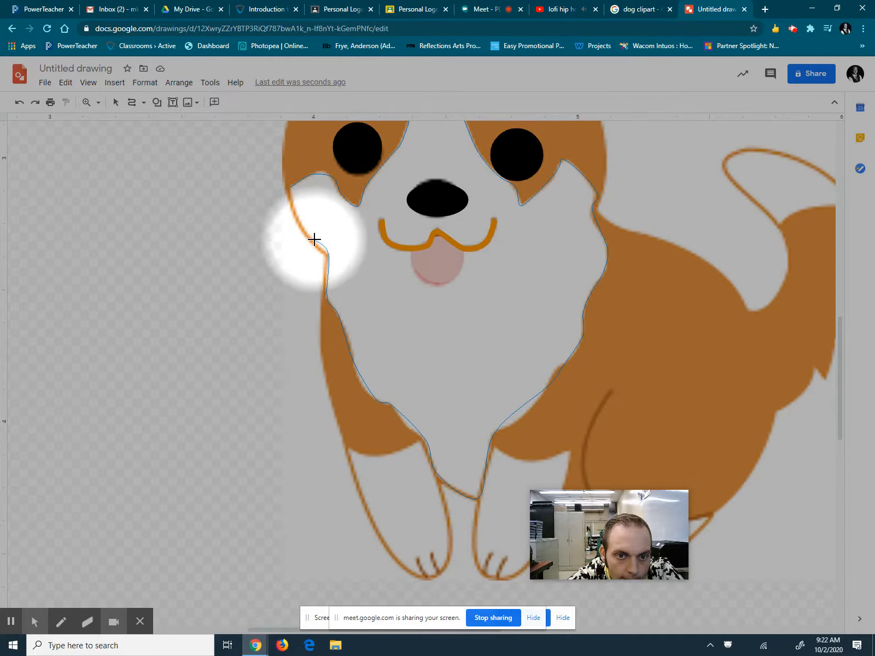
click(293, 189)
scroll(355, 219, up, 1)
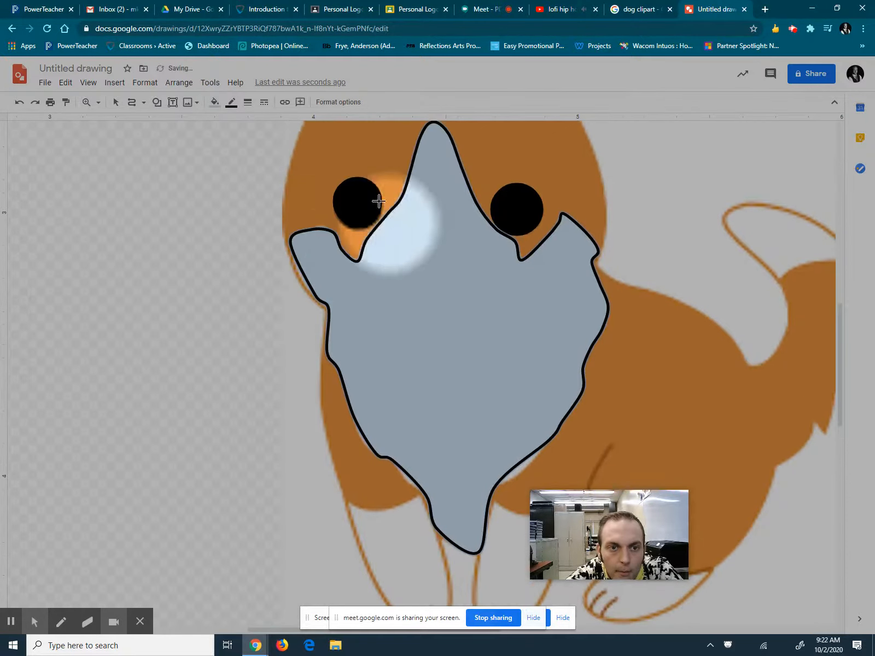
Set the face and chest patch's fill to white and its line colour to orange, and deselect it
click(214, 102)
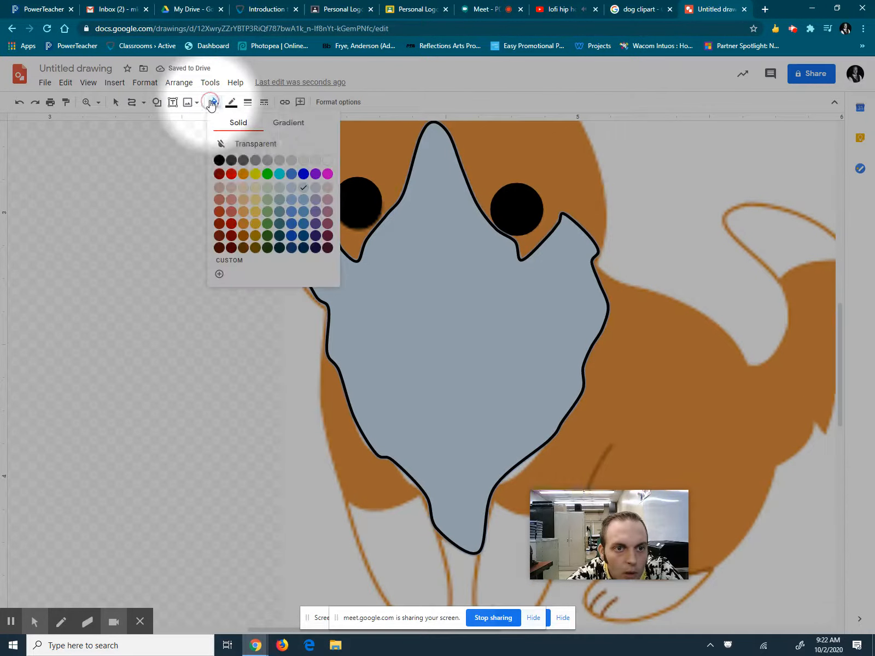
click(314, 162)
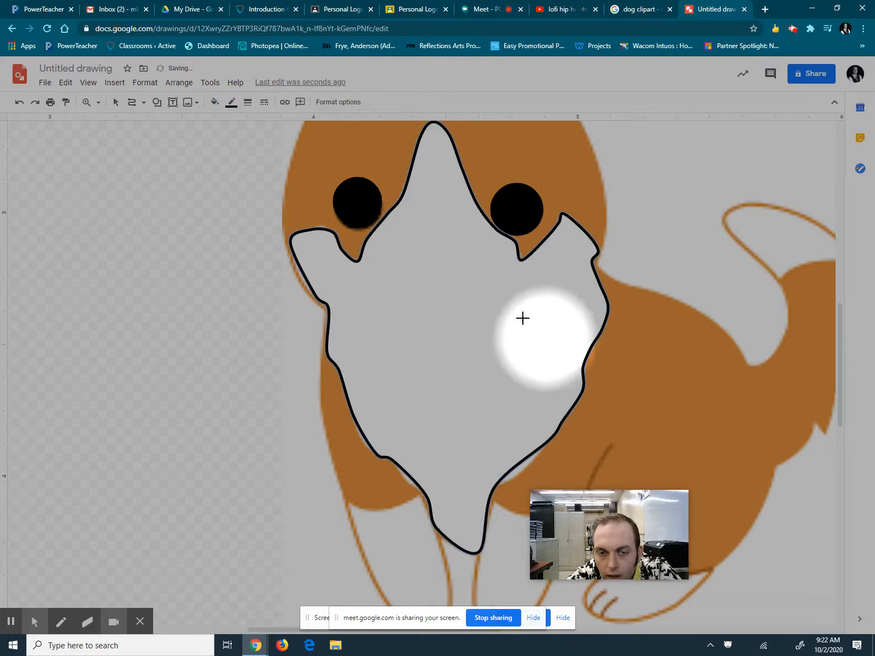
click(232, 102)
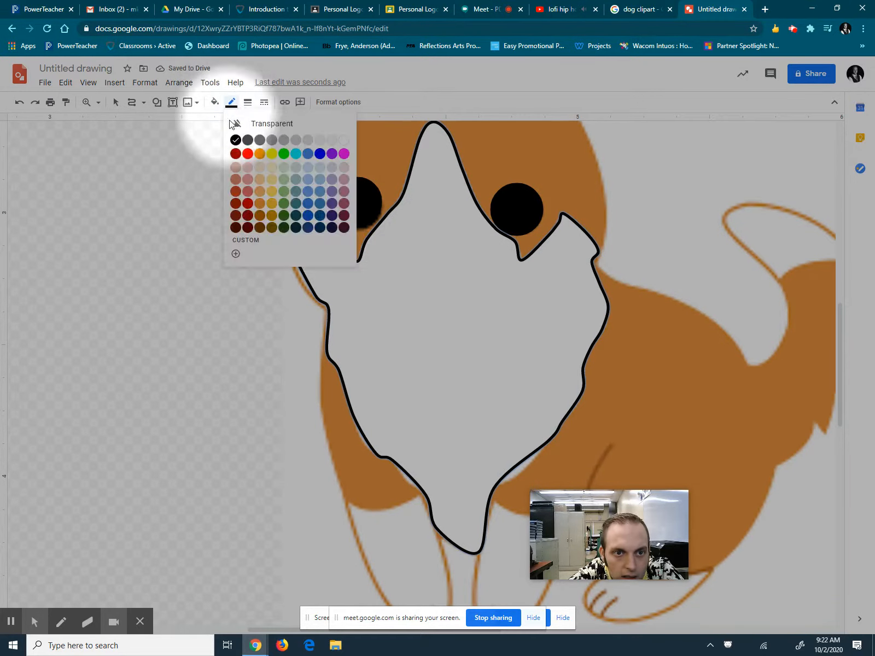
click(260, 154)
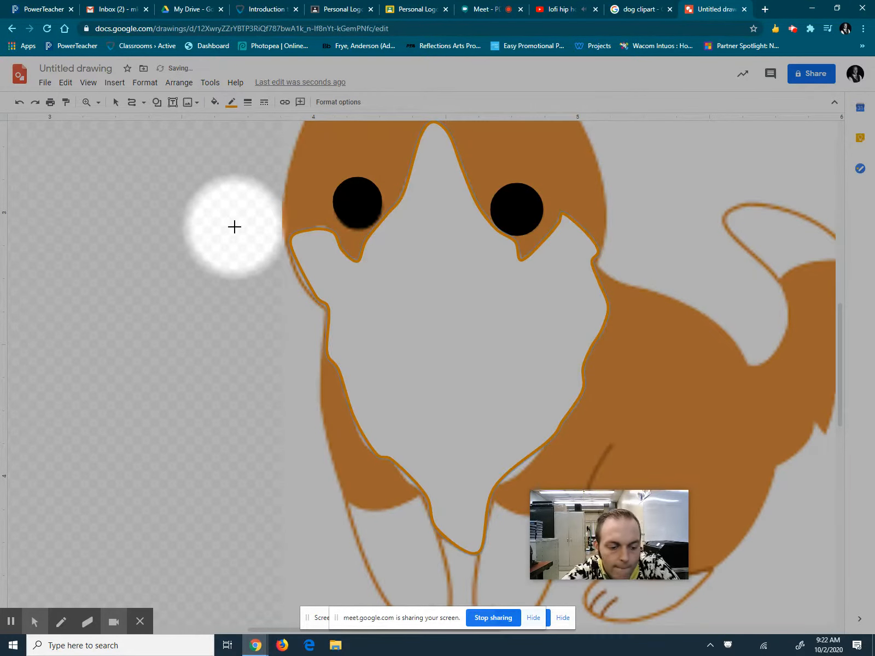
click(115, 103)
click(202, 222)
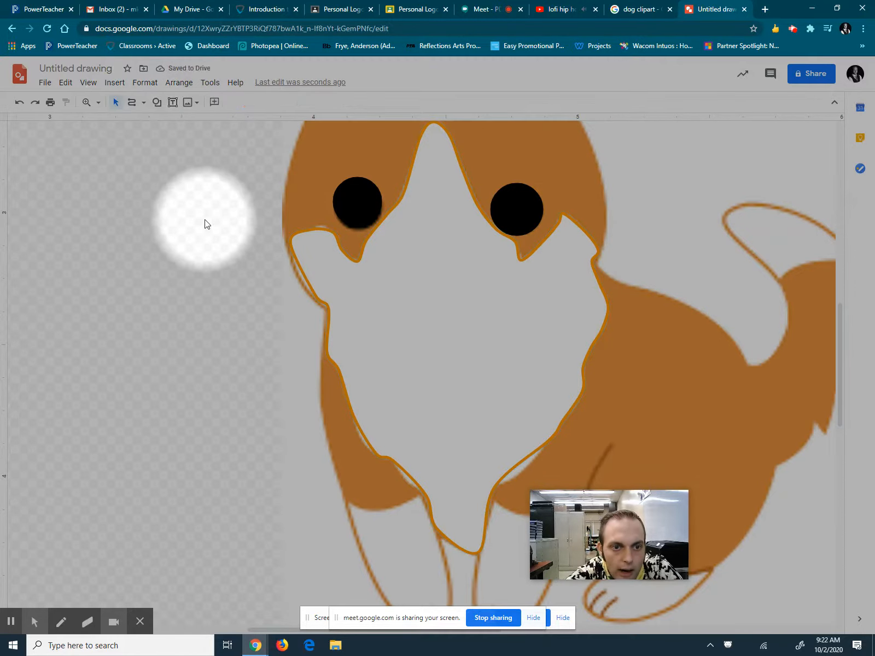
Start the dog's outer outline with the Curve tool from the left-hand side of the neck up the cheek to the left-hand ear's base
scroll(237, 293, up, 3)
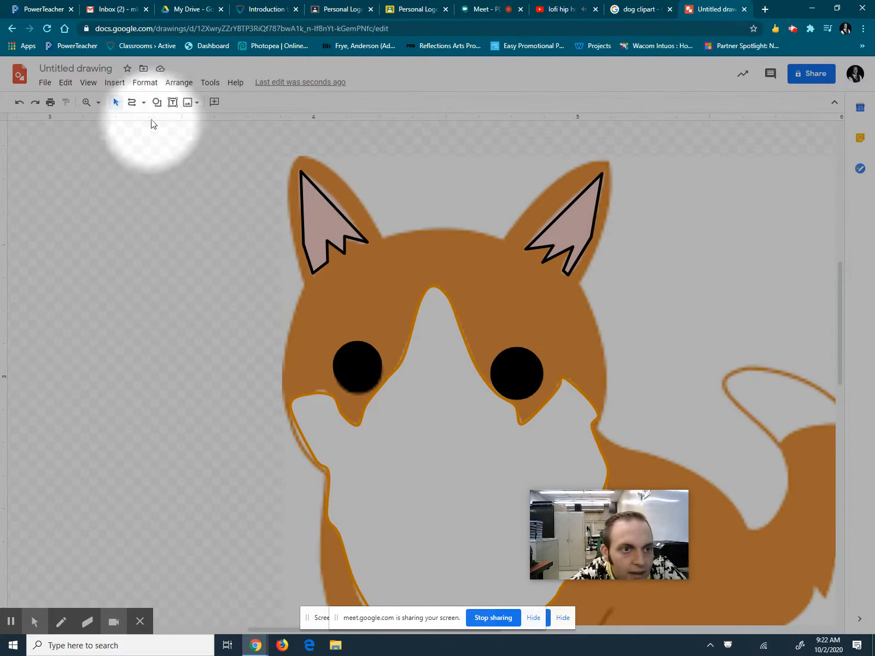
click(136, 109)
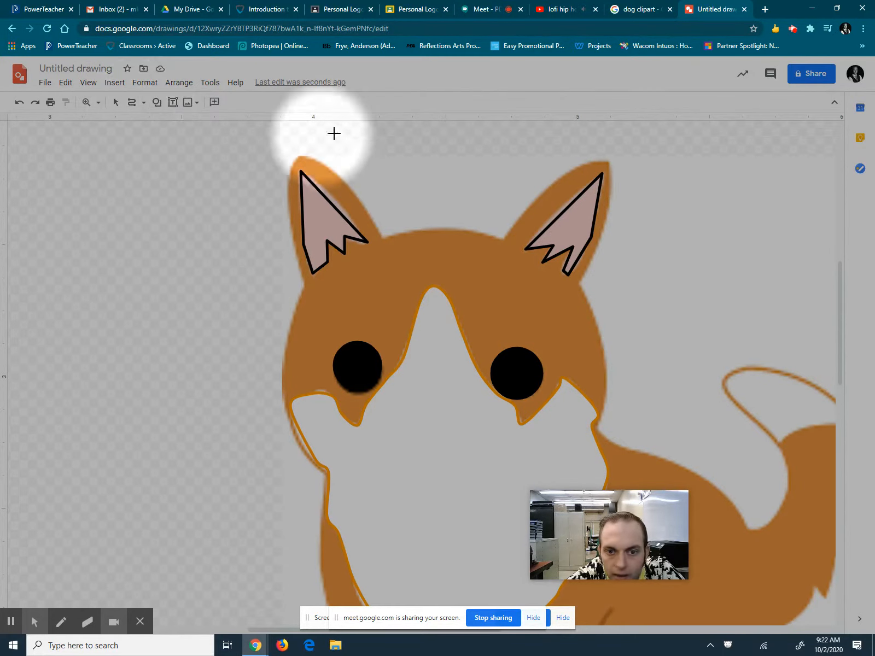
scroll(525, 284, down, 1)
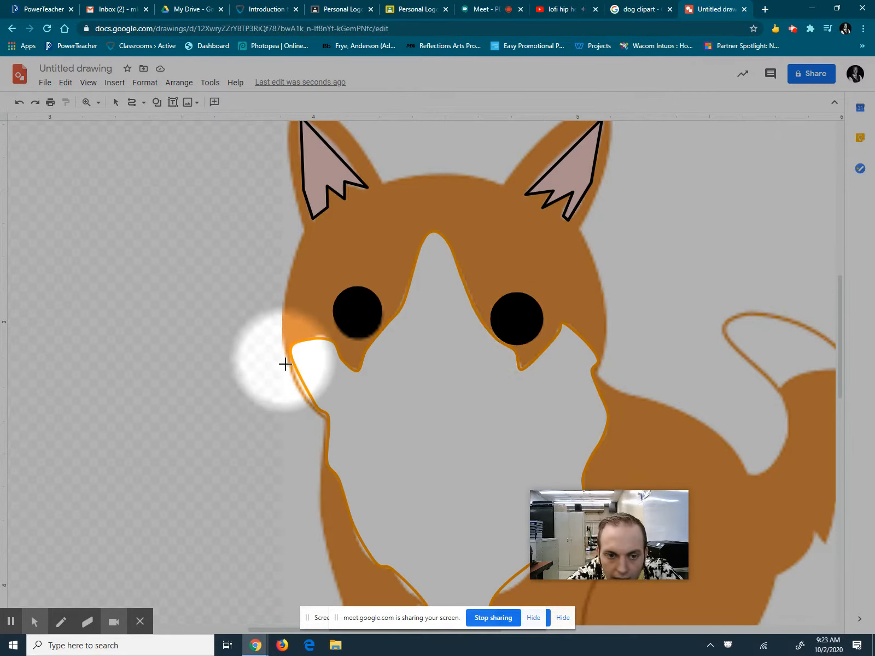
mouse_move(324, 419)
mouse_down()
mouse_move(288, 382)
mouse_move(278, 321)
mouse_move(281, 310)
mouse_move(282, 331)
mouse_move(298, 237)
mouse_up()
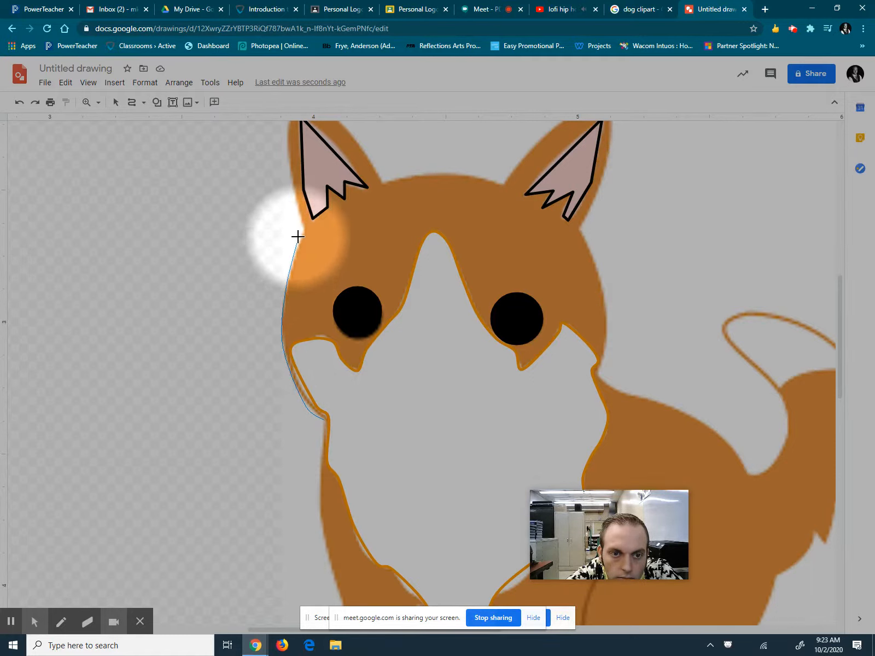
click(303, 231)
Continue the outer outline around the left-hand ear, across the top of the head and up to the right-hand ear's tip
scroll(303, 235, up, 3)
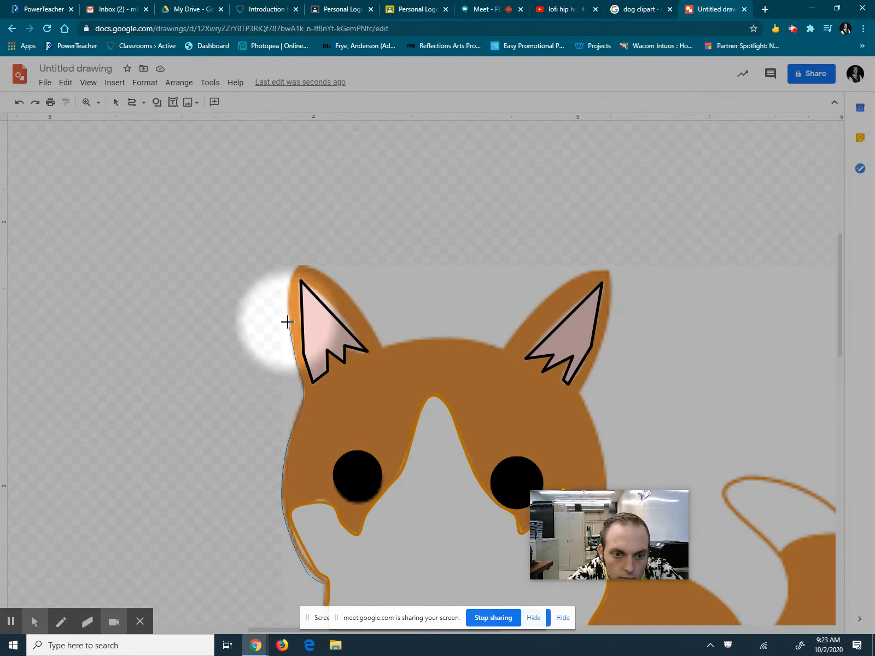
click(305, 267)
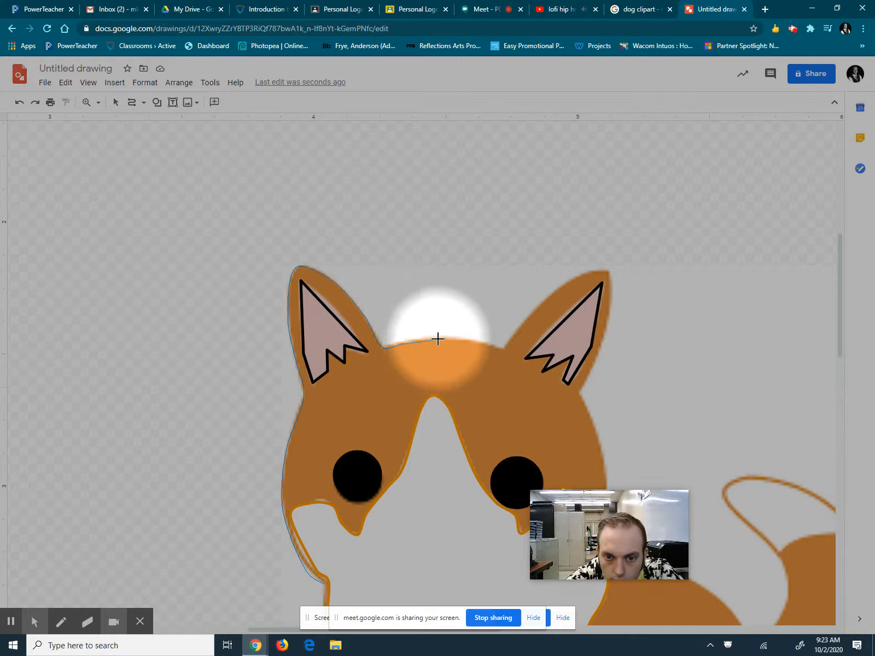
click(500, 350)
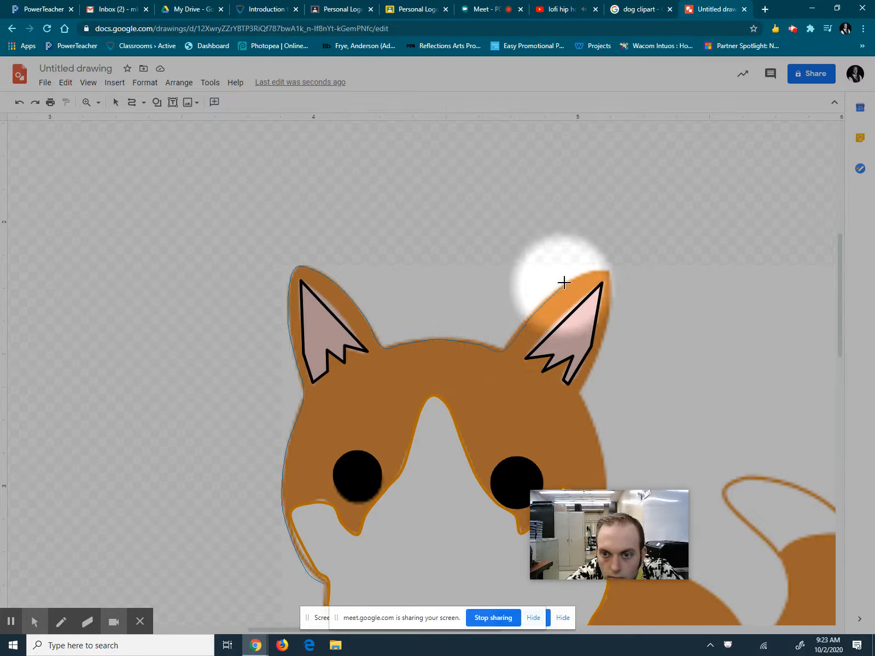
click(610, 274)
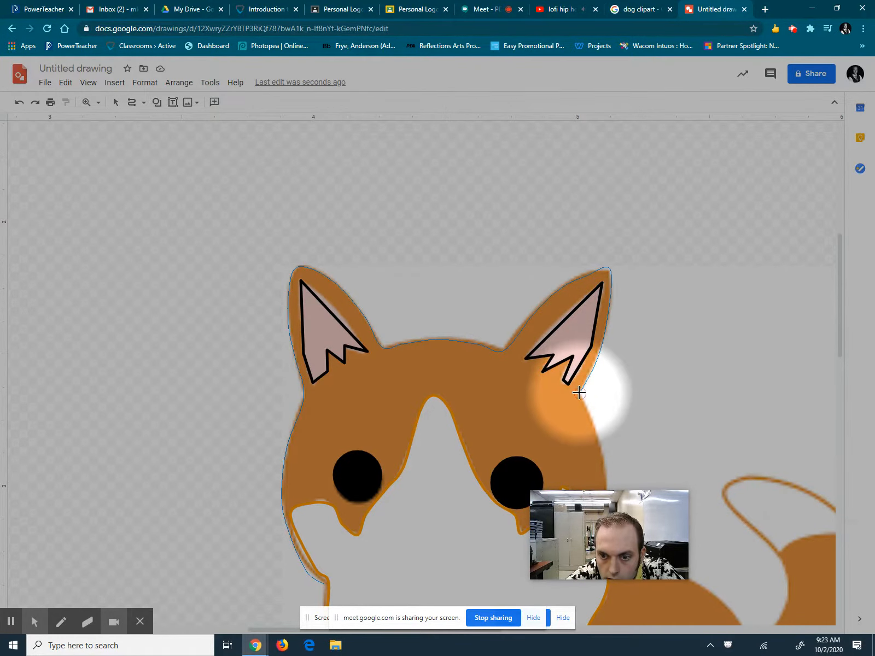
Continue the outer outline down the right-hand side of the head, along the back and into the hollow beside the tail
scroll(576, 394, down, 3)
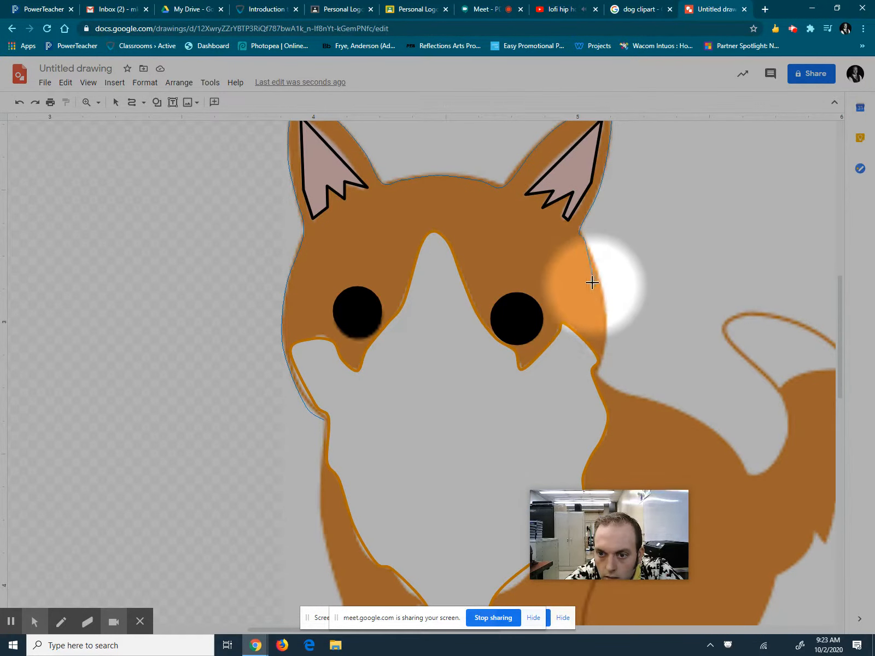
click(606, 320)
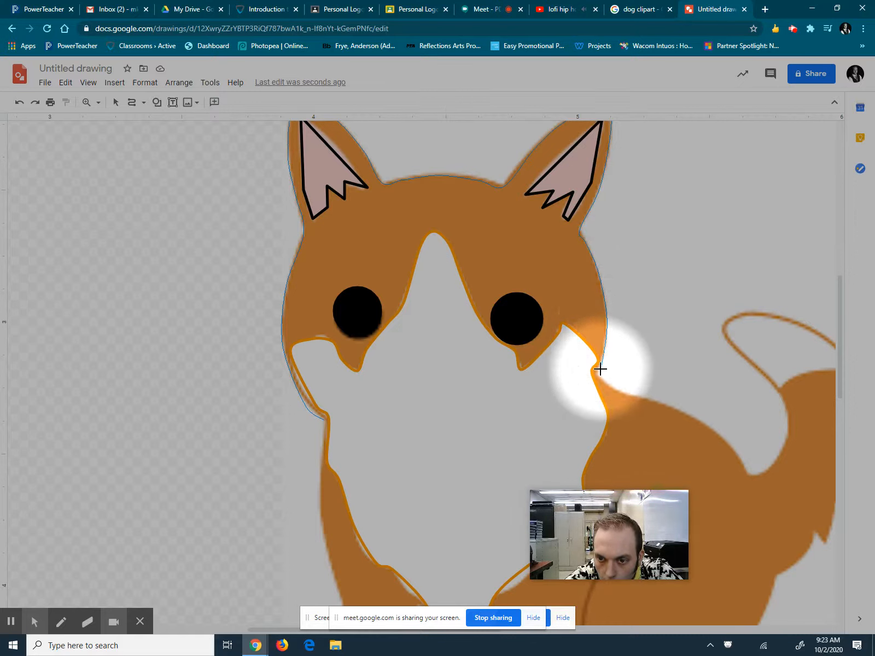
click(600, 371)
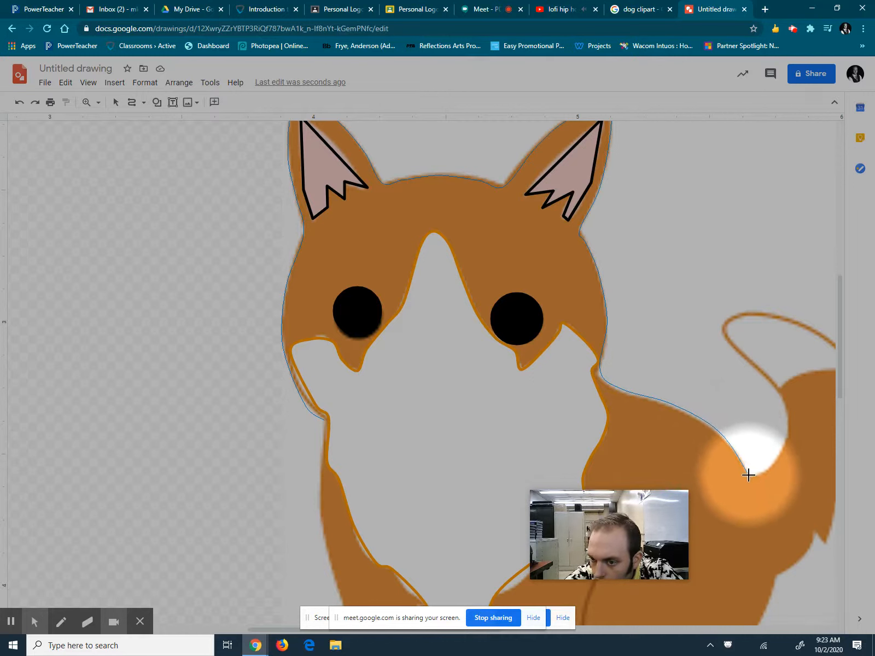
click(771, 464)
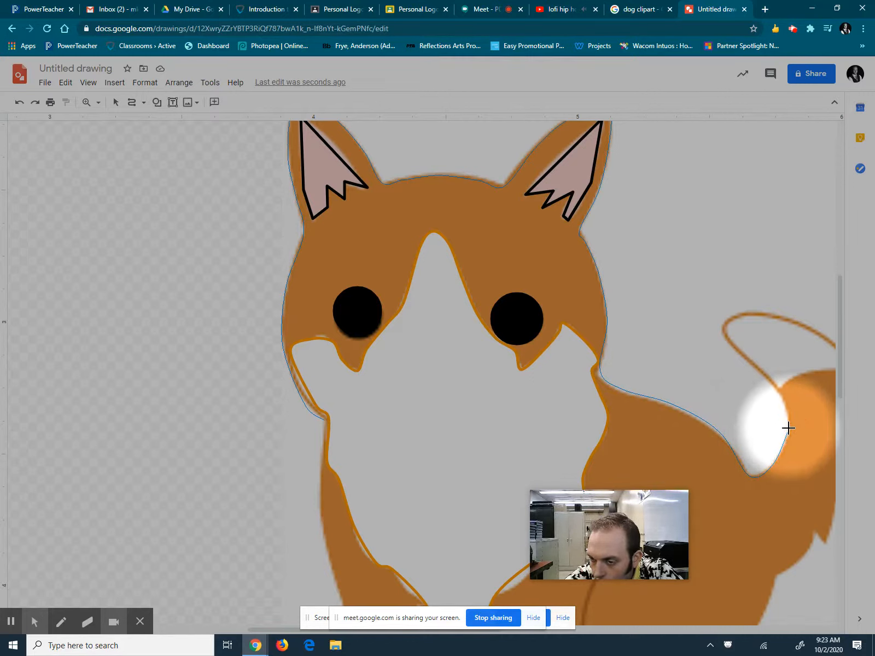
click(788, 428)
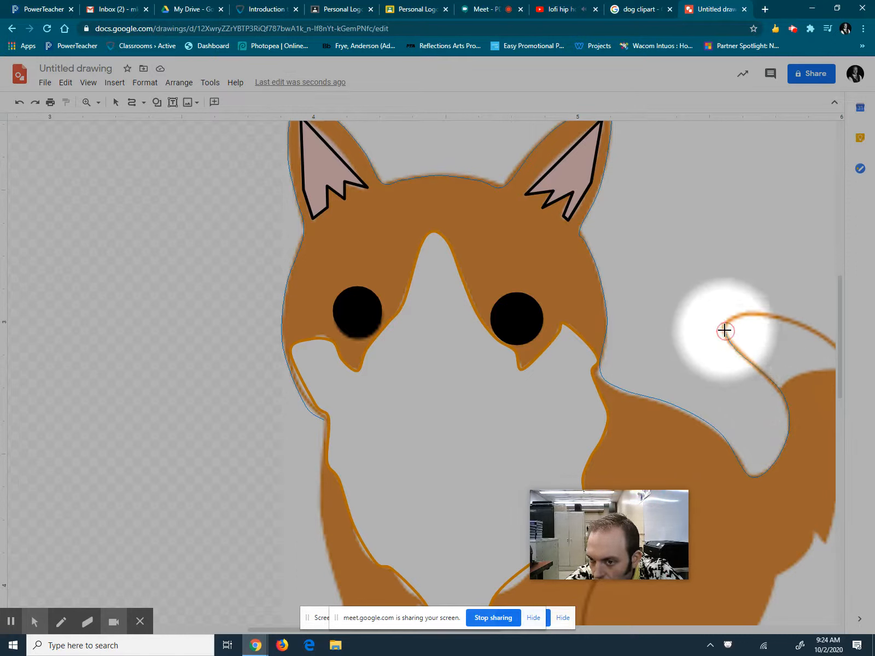
Continue the outer outline around the tail's tip and down the tail's outer edge
click(727, 318)
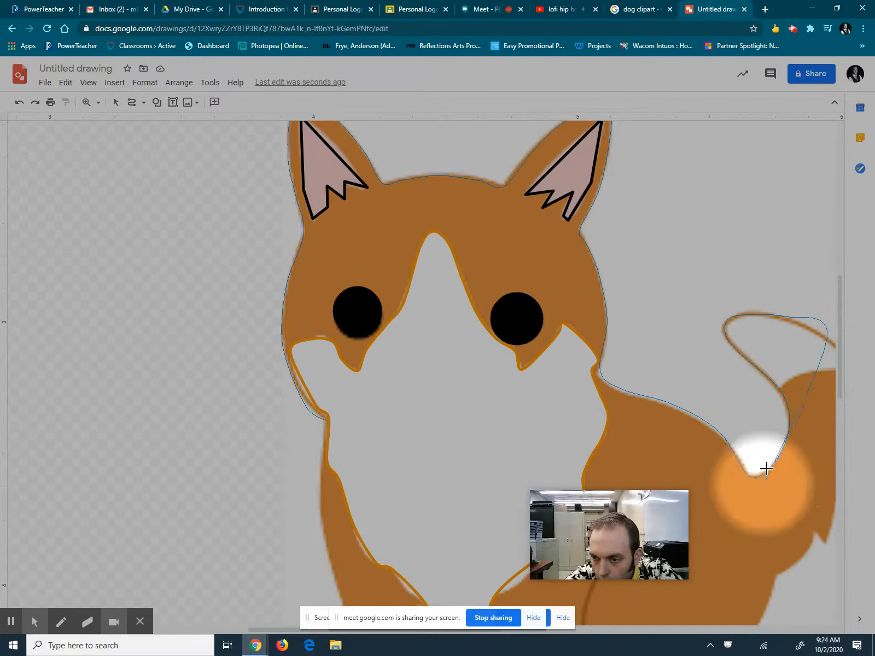
click(833, 313)
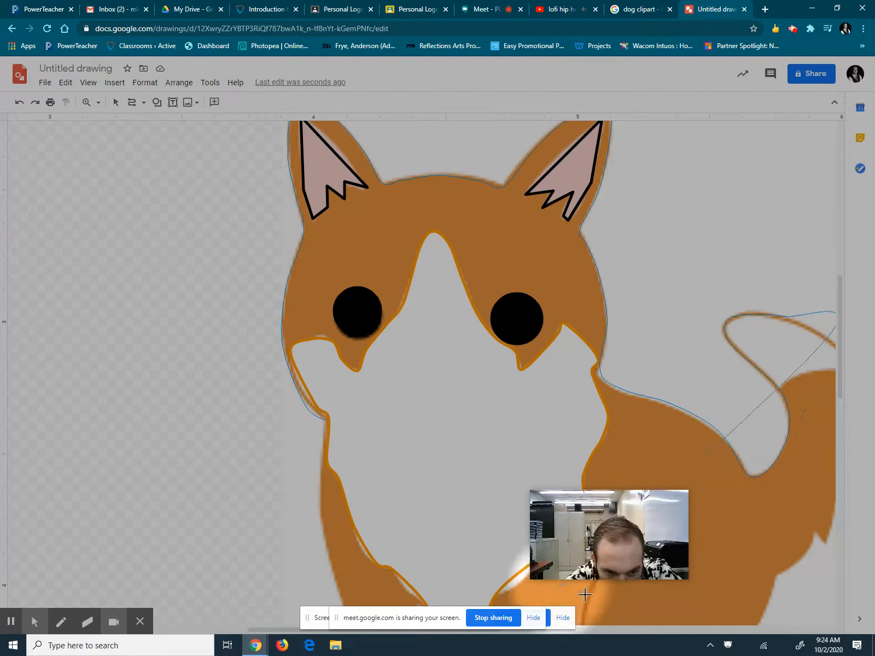
click(651, 628)
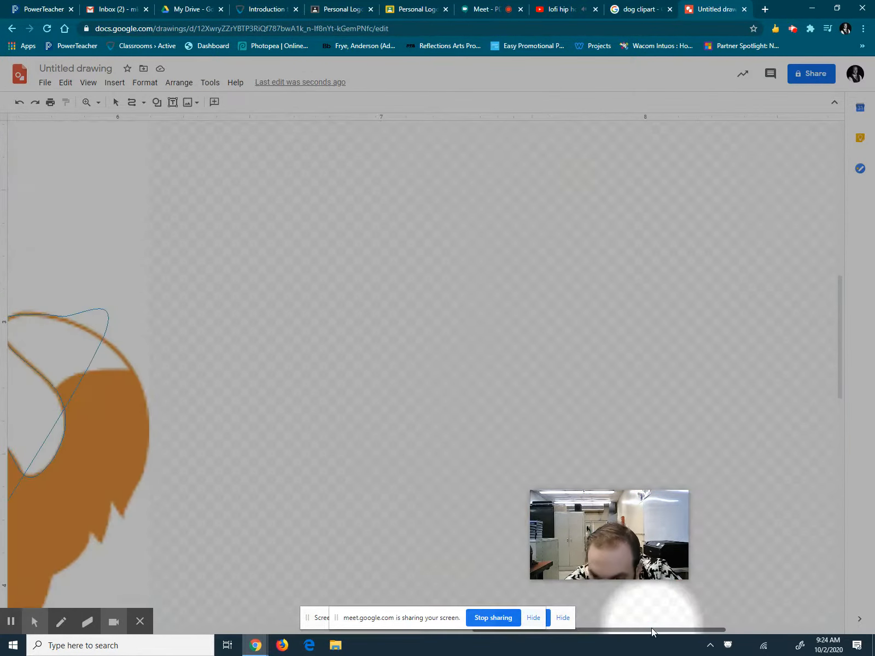
drag(651, 628, 498, 611)
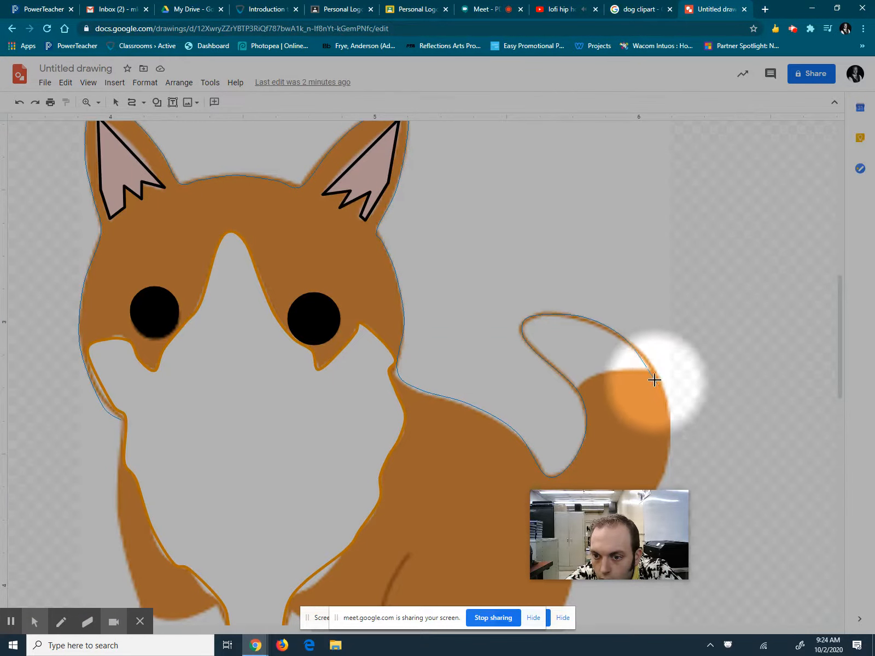
scroll(659, 386, down, 2)
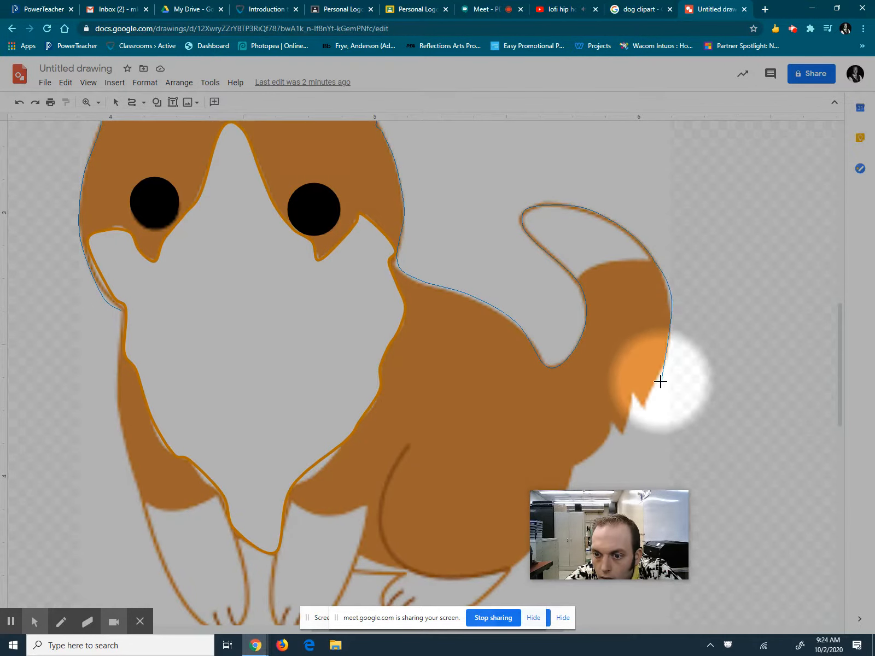
Continue the outer outline around the two jagged fur tufts under the tail and down to the rump
click(645, 405)
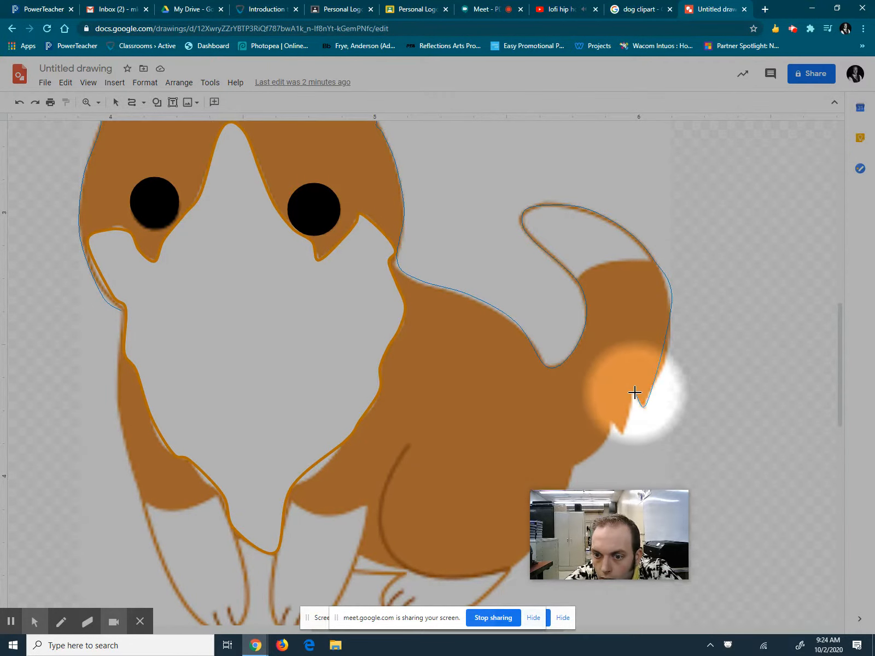
click(636, 393)
click(623, 432)
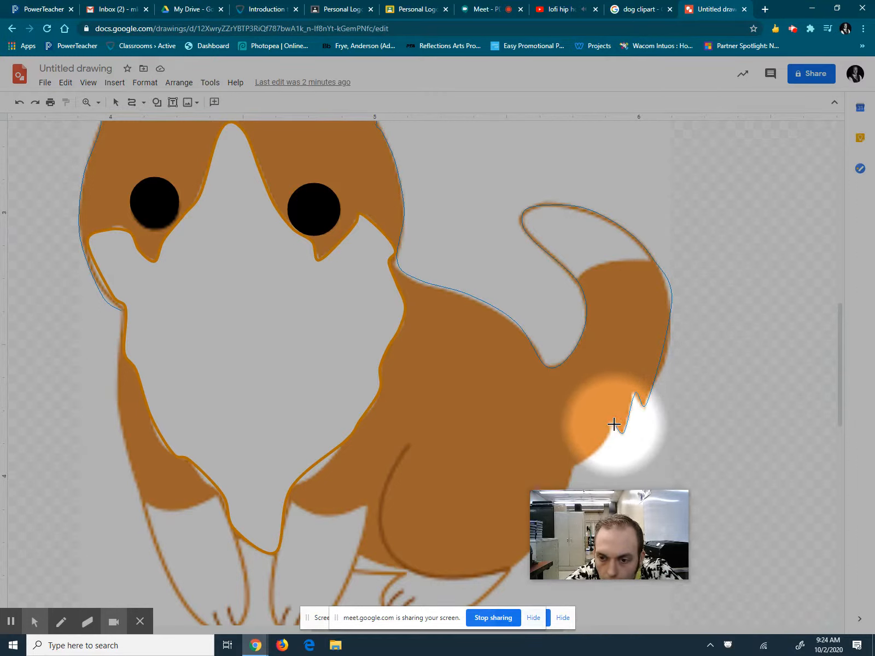
click(615, 425)
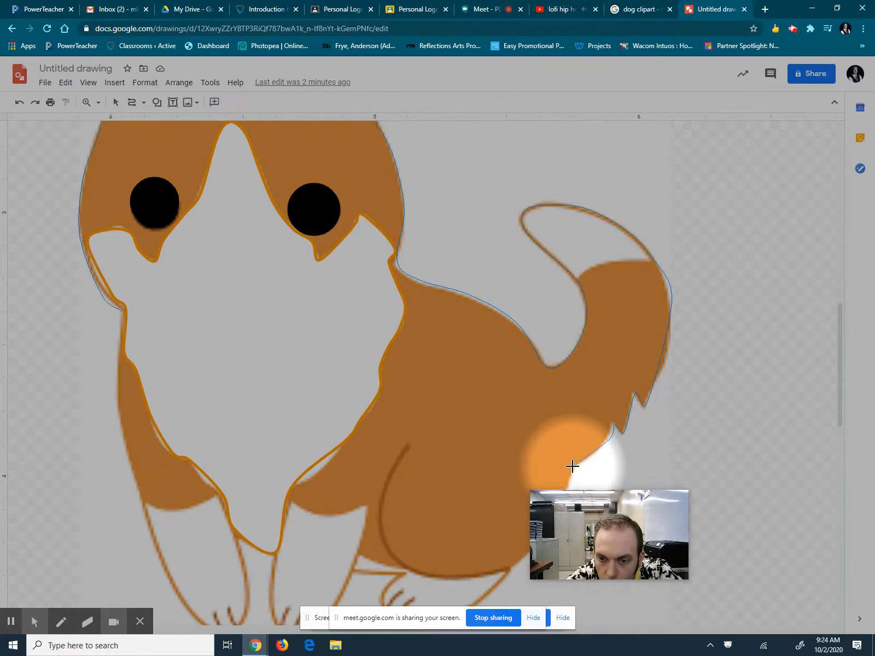
scroll(572, 466, down, 1)
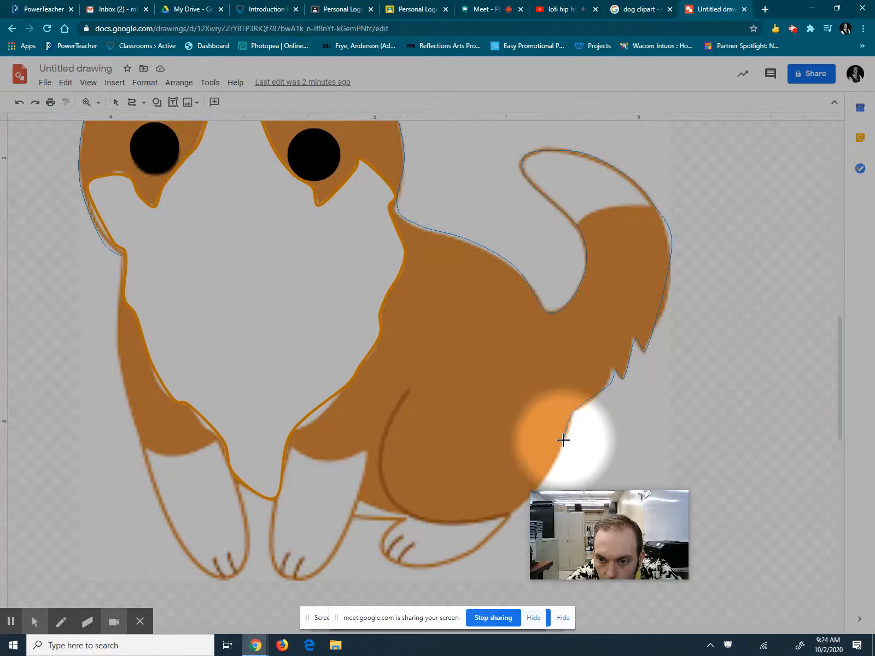
Continue the outer outline under the haunch and along the top edge of the right-hand front leg's white area
click(510, 513)
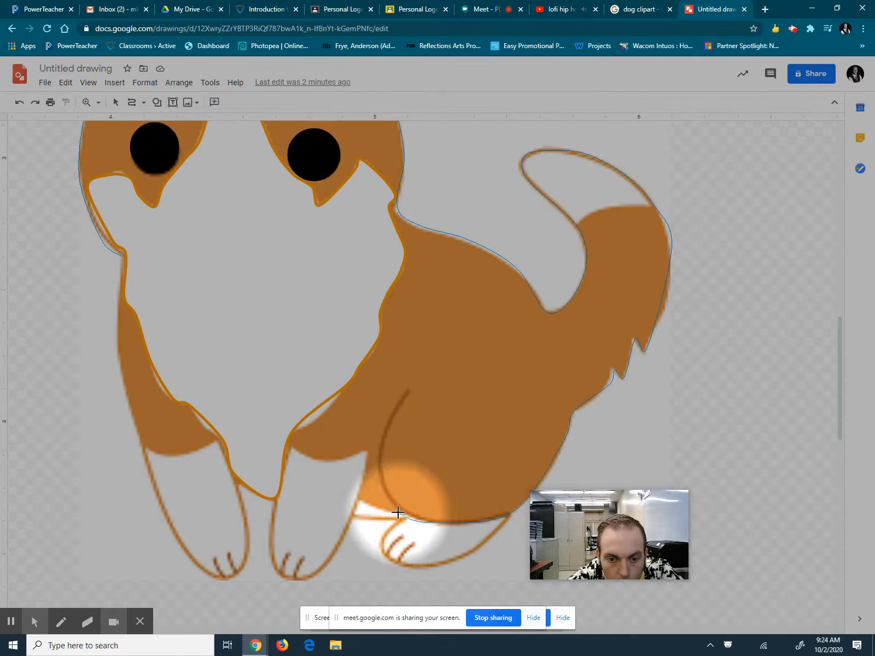
click(359, 499)
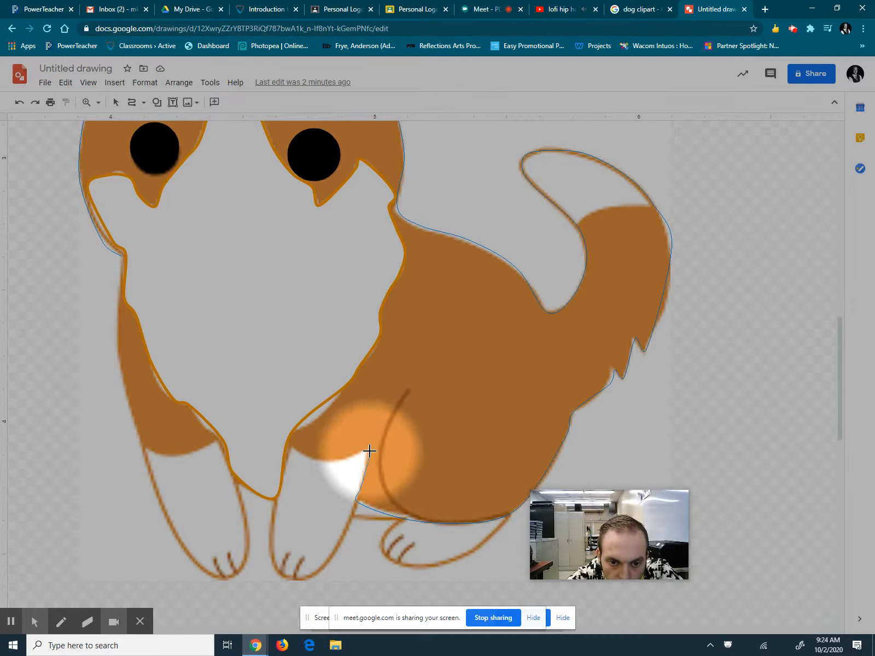
click(367, 451)
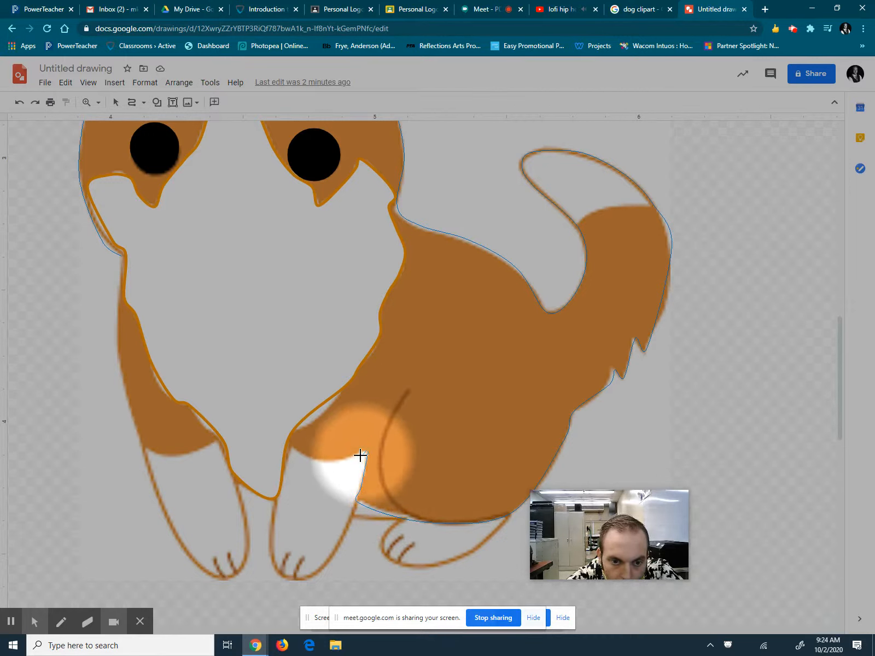
click(333, 463)
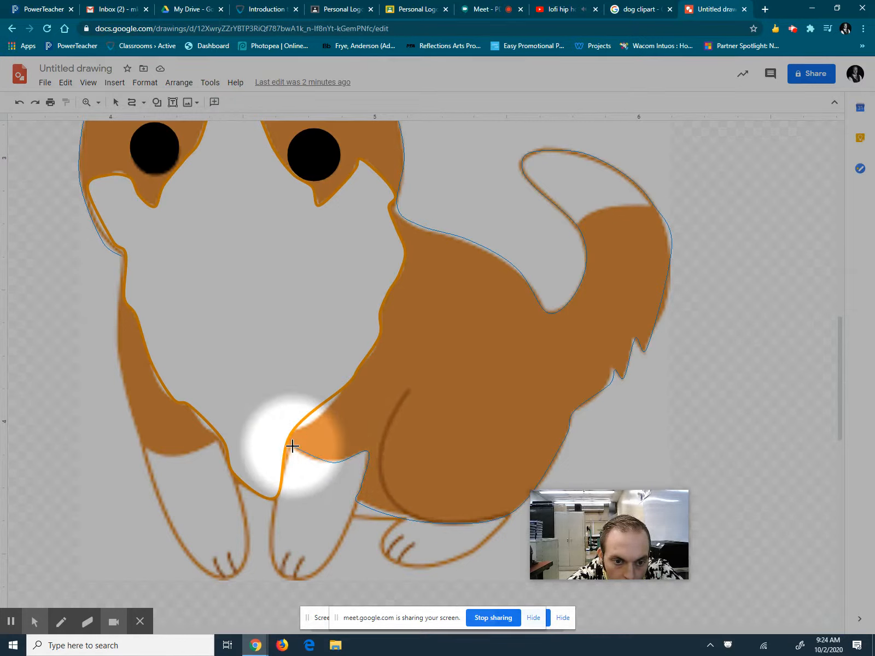
click(293, 447)
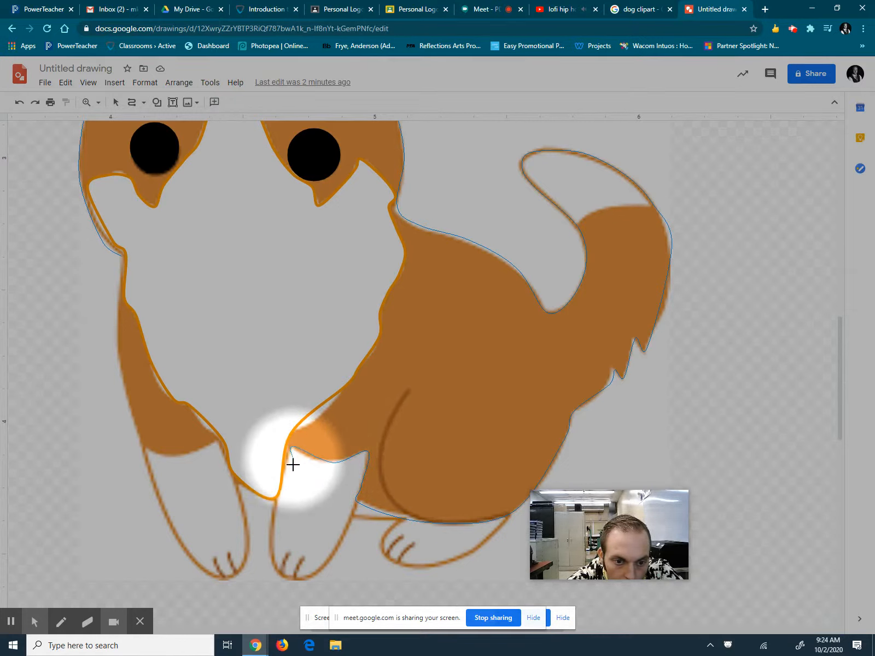
Continue the outline around the chest's lower tip and above the left-hand leg's white area, and close it at the neck
click(273, 500)
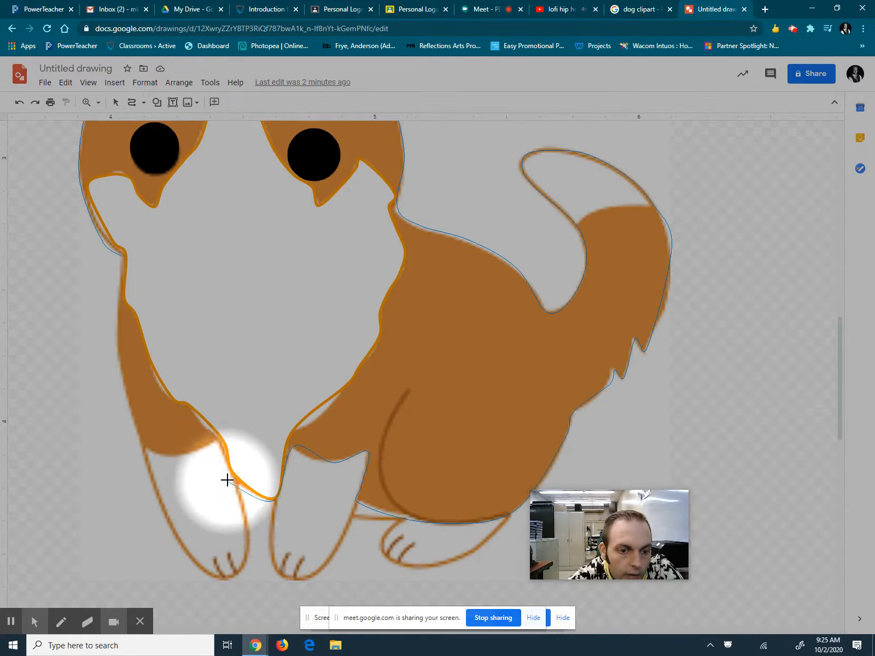
click(218, 447)
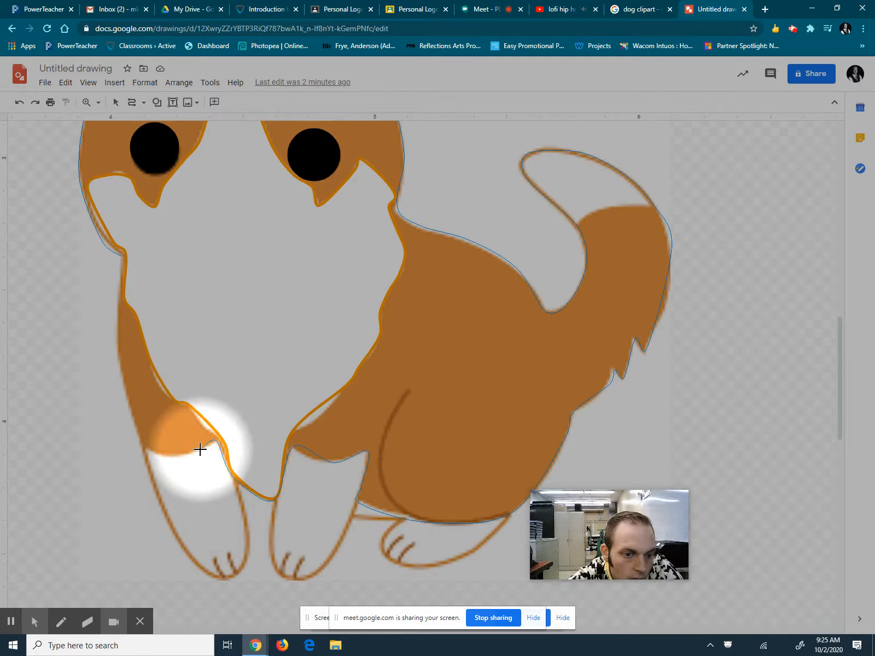
click(143, 452)
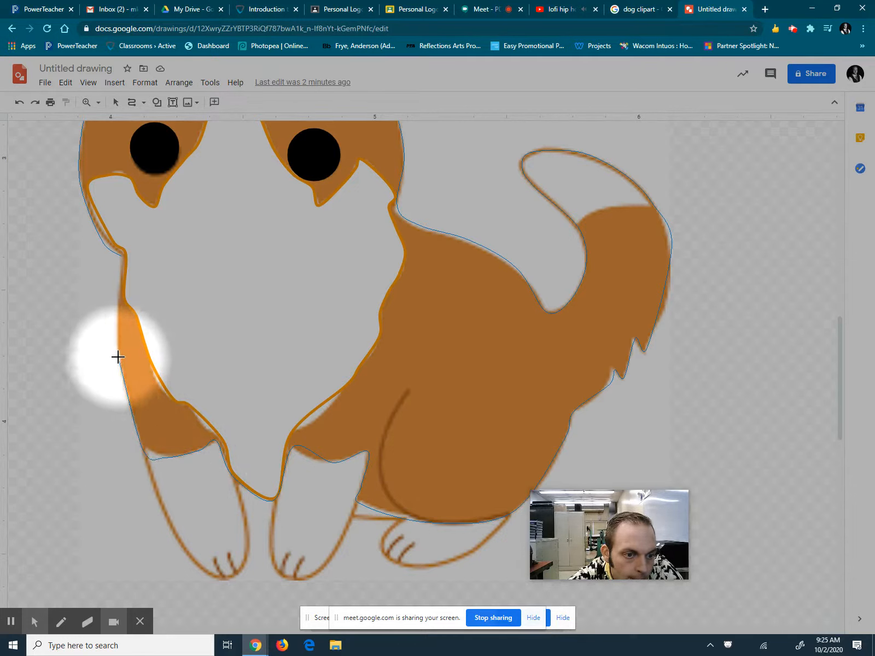
click(118, 336)
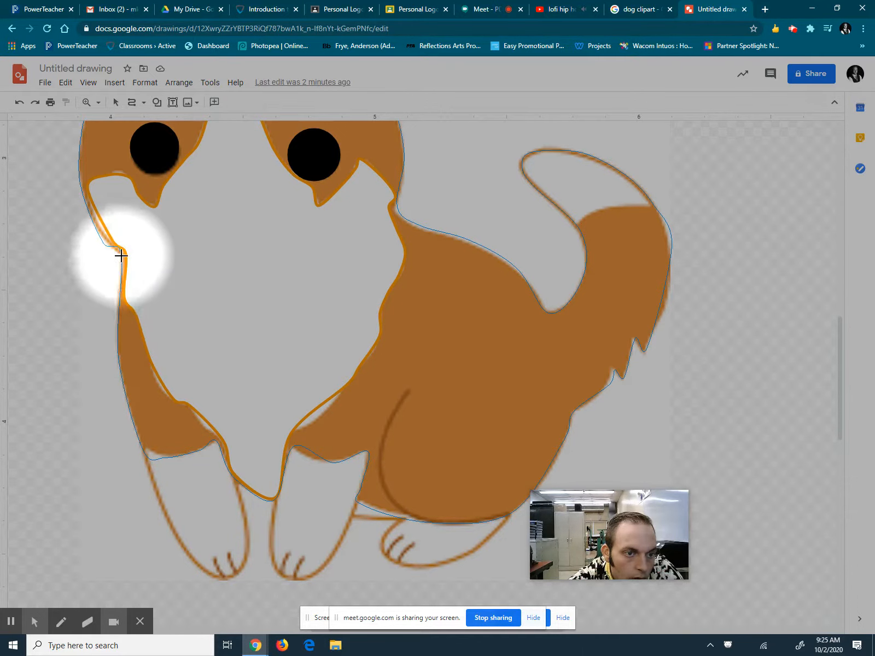
click(121, 255)
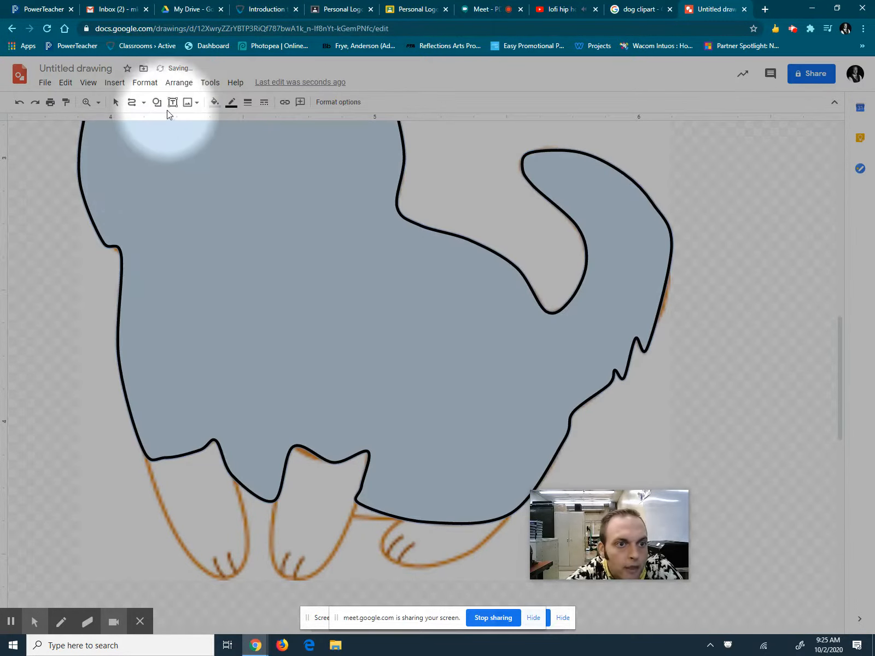
Set the closed body shape's fill colour to orange
click(213, 103)
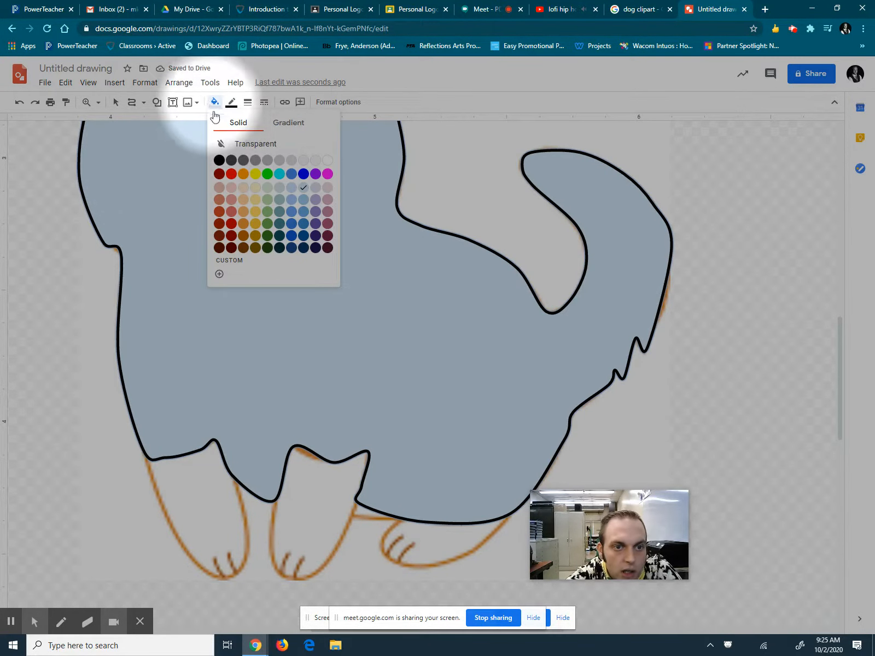
click(250, 173)
scroll(339, 328, up, 4)
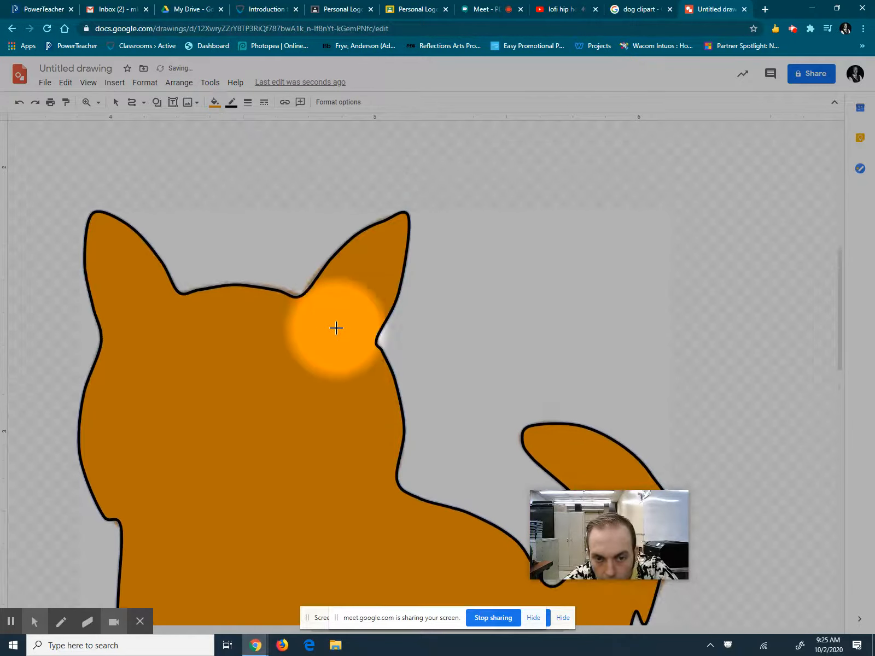
scroll(339, 335, down, 4)
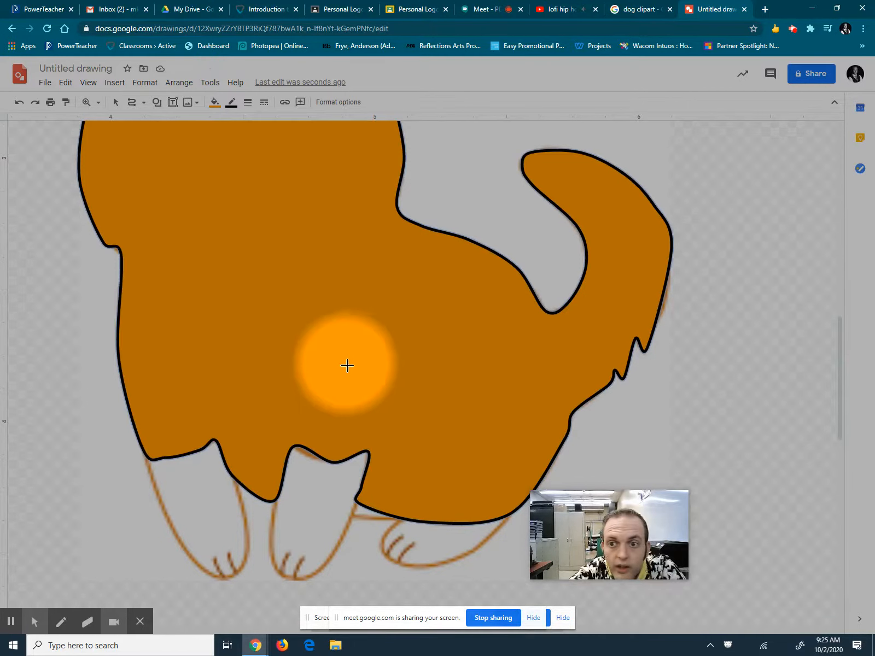
Send the orange body shape to the back of the stacking order
click(115, 102)
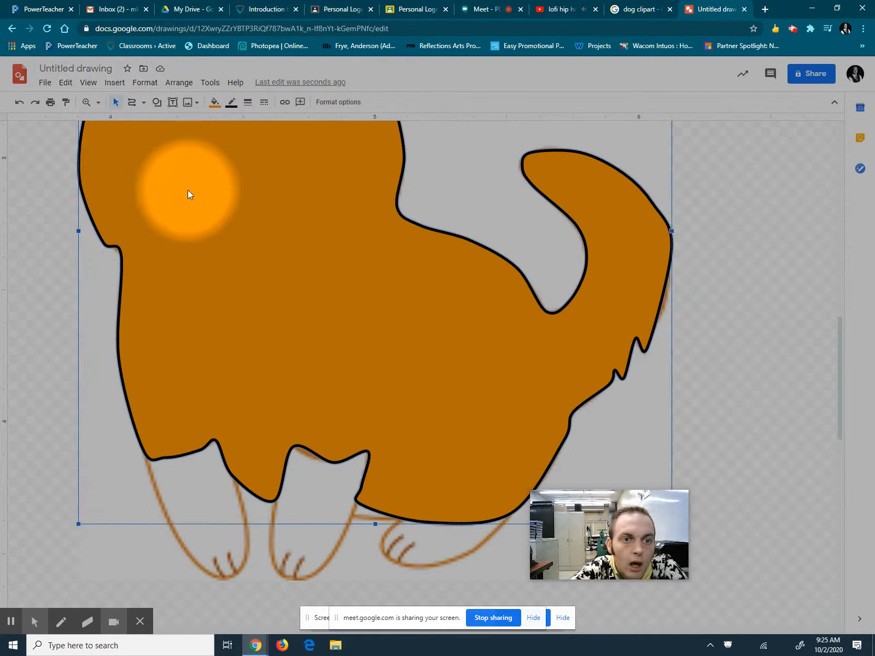
click(182, 87)
mouse_move(257, 103)
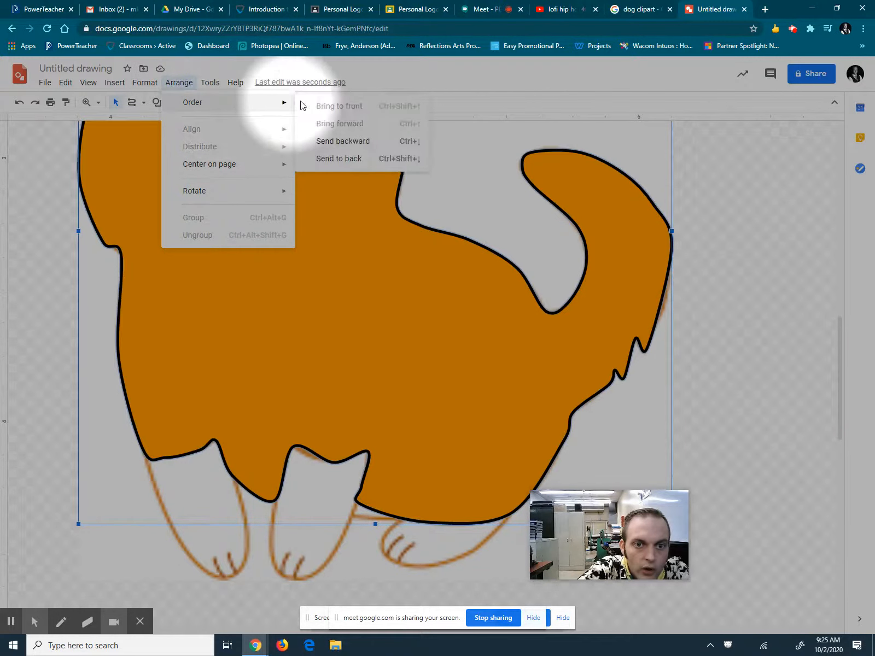
click(342, 159)
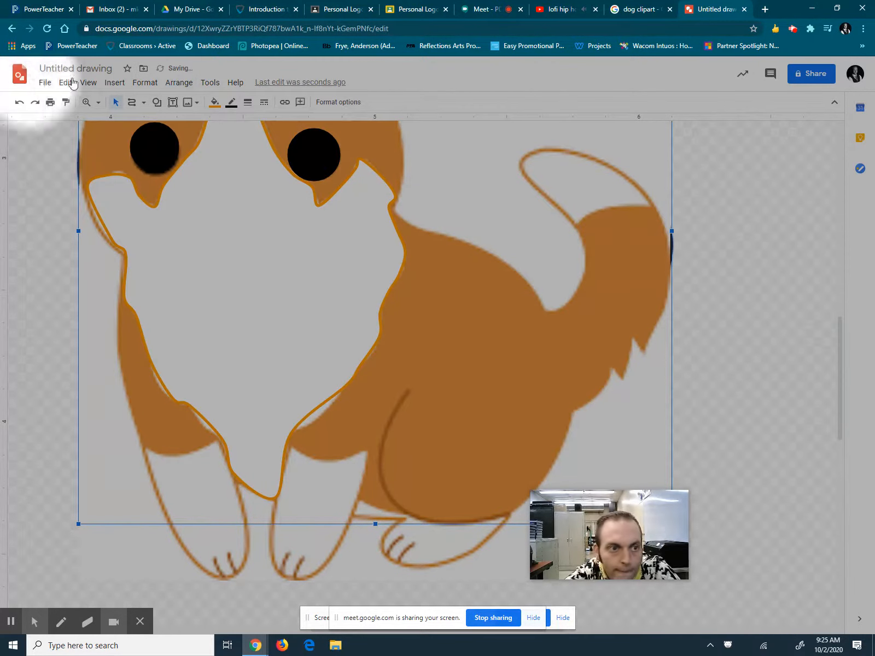
Delete the reference clipart image from behind the traced shapes
click(61, 466)
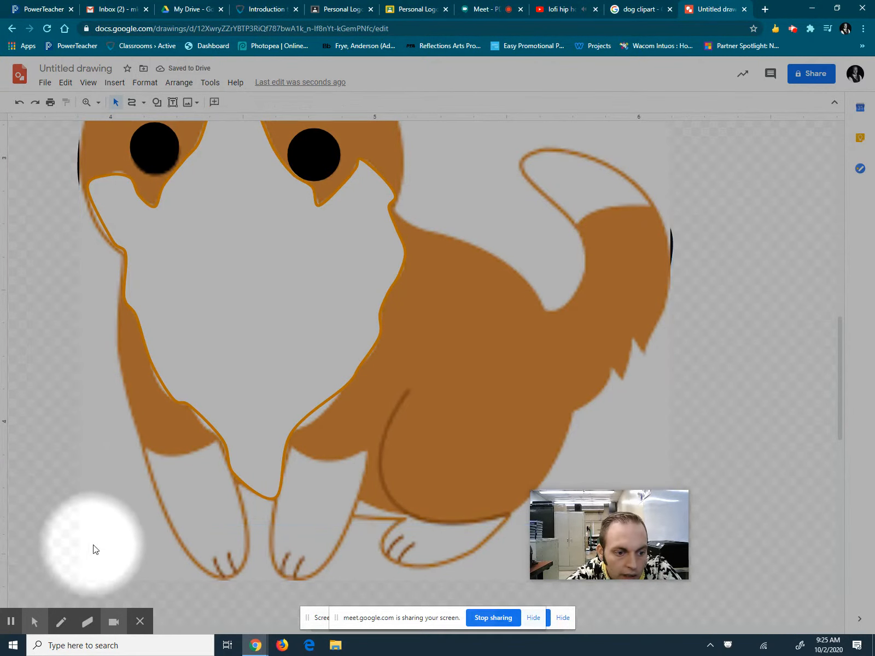
click(94, 549)
key(Delete)
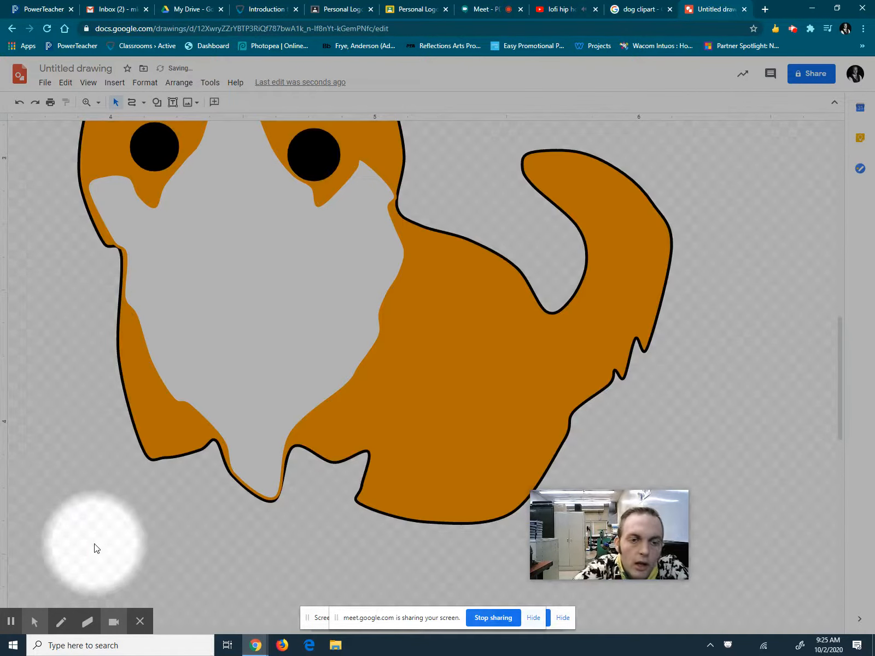
Send the white face and chest patch to the back of the stacking order
click(201, 336)
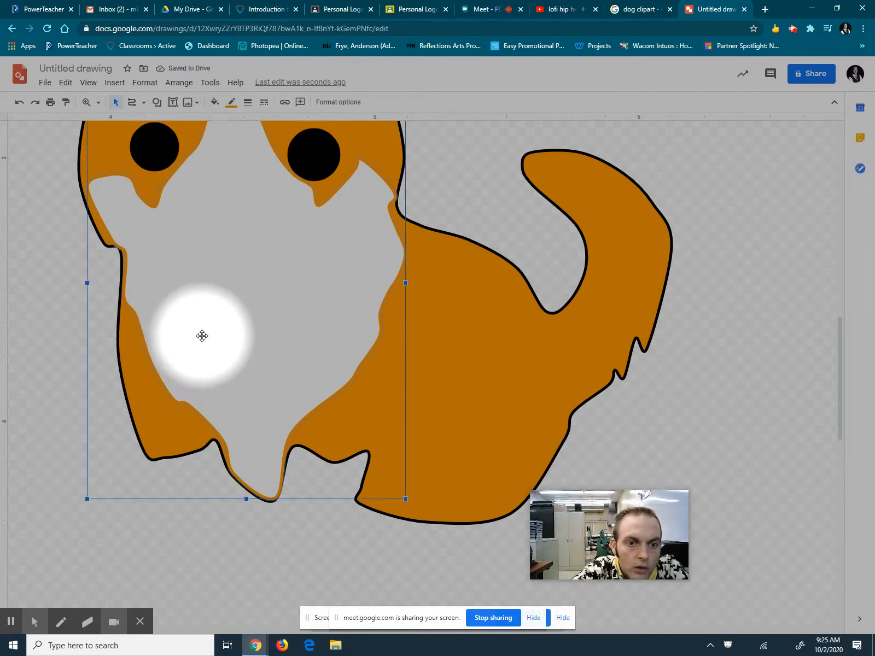
scroll(254, 346, up, 1)
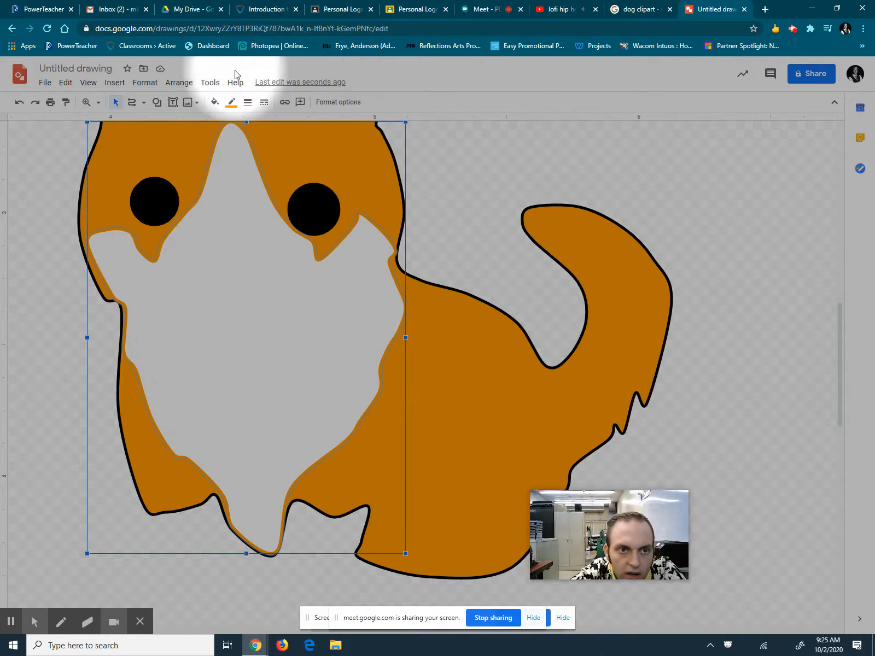
click(179, 82)
mouse_move(233, 108)
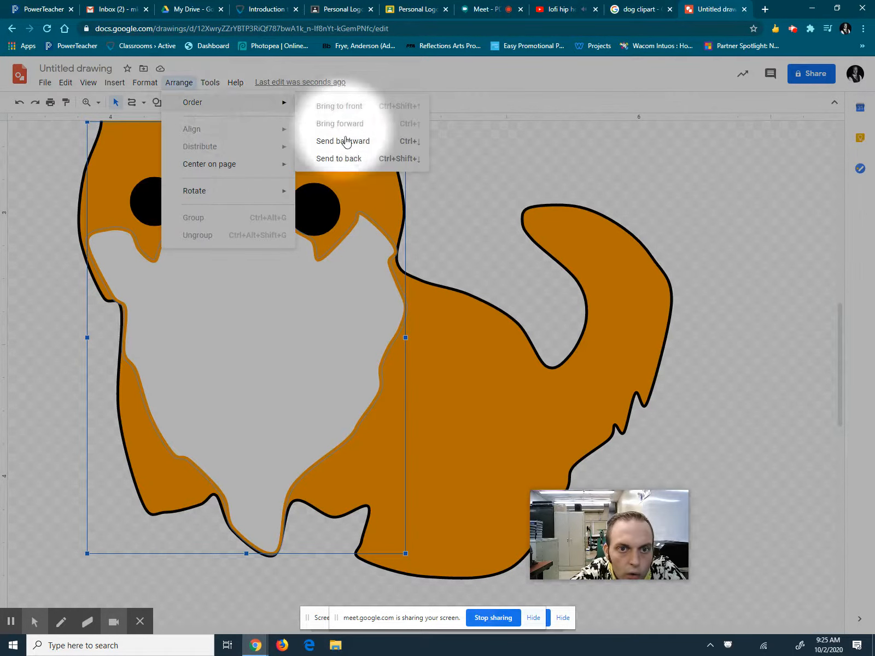
click(344, 159)
Send the orange body shape to the back, behind the white face and chest patch
click(519, 419)
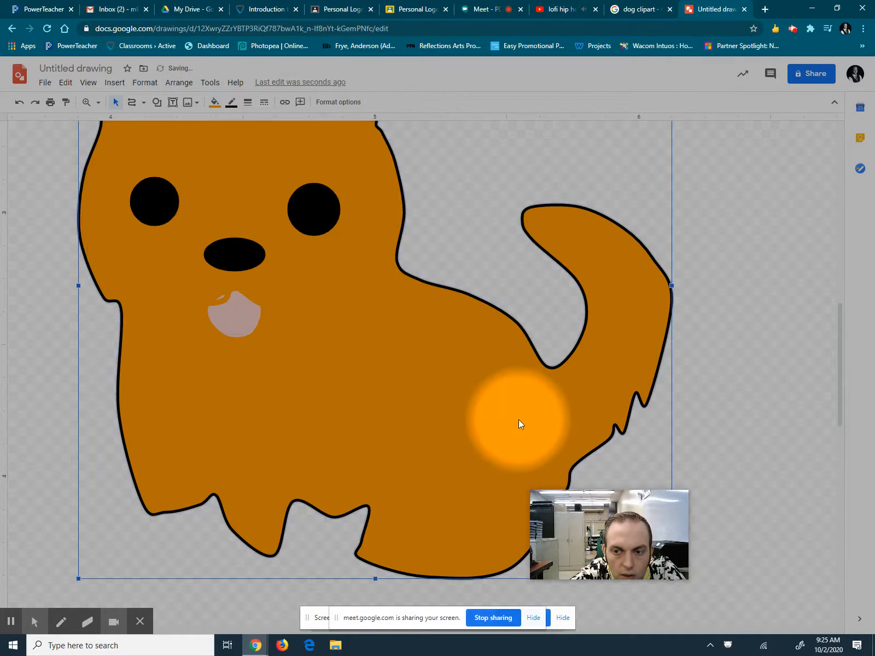
right_click(519, 420)
mouse_move(573, 317)
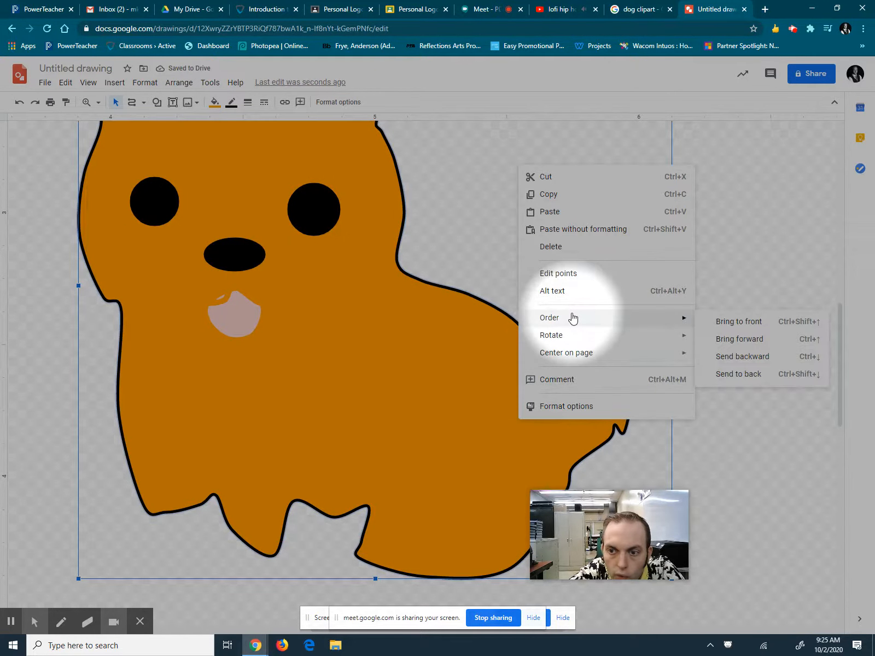
click(750, 374)
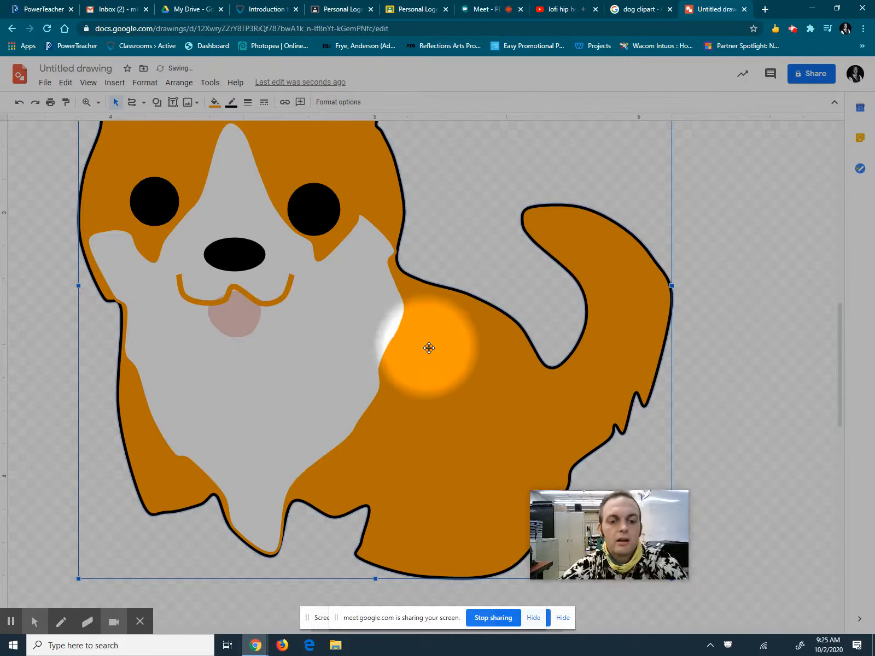
View the whole drawing at 50% and at 100% zoom, and deselect the body shape
scroll(429, 348, up, 2)
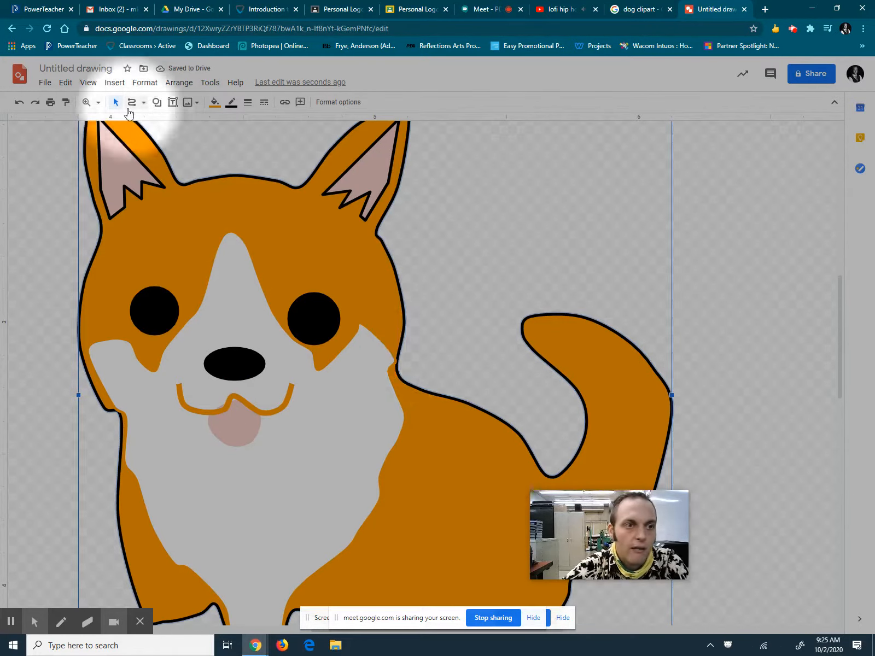
click(98, 104)
click(119, 144)
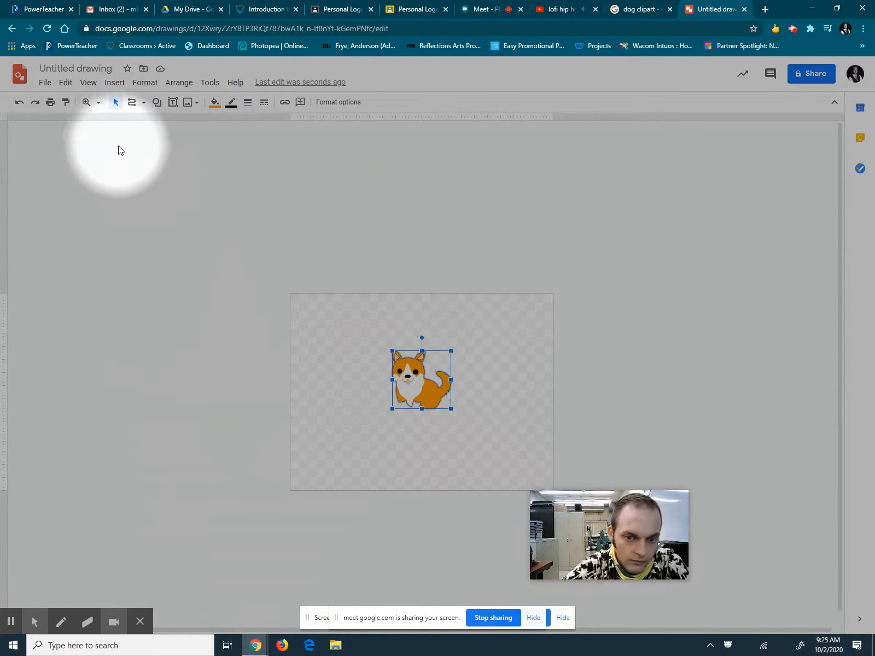
click(98, 103)
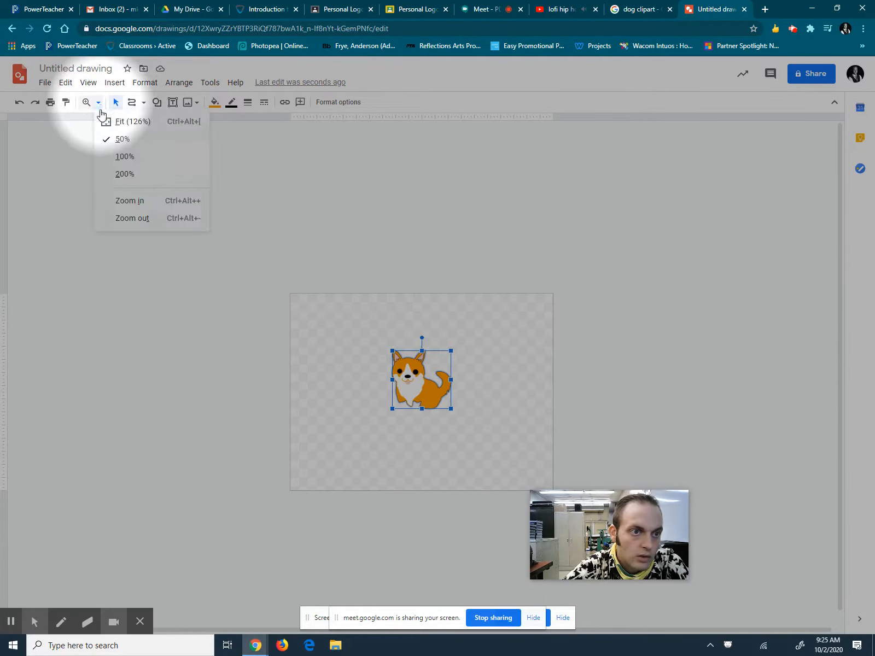
click(120, 156)
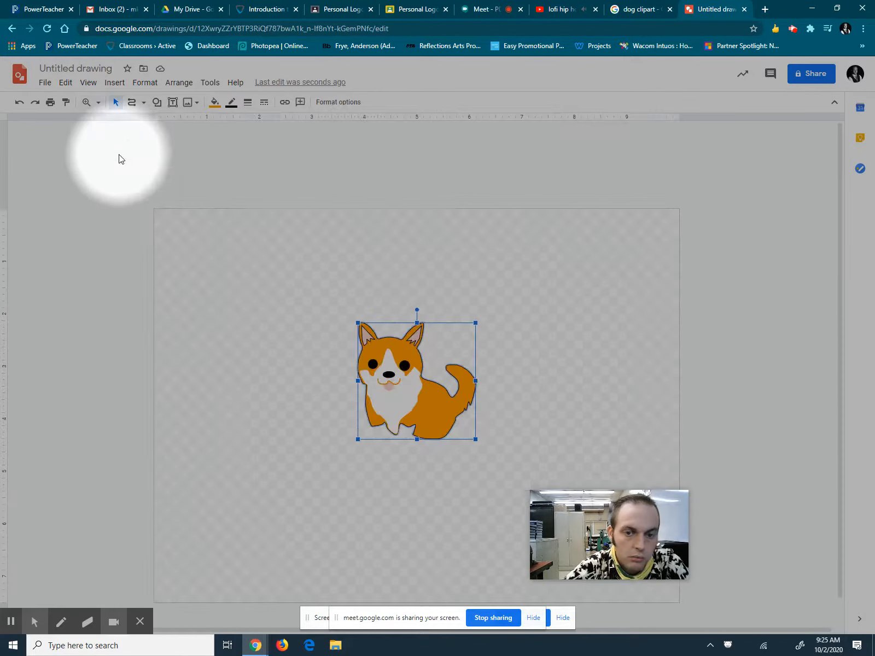
click(336, 508)
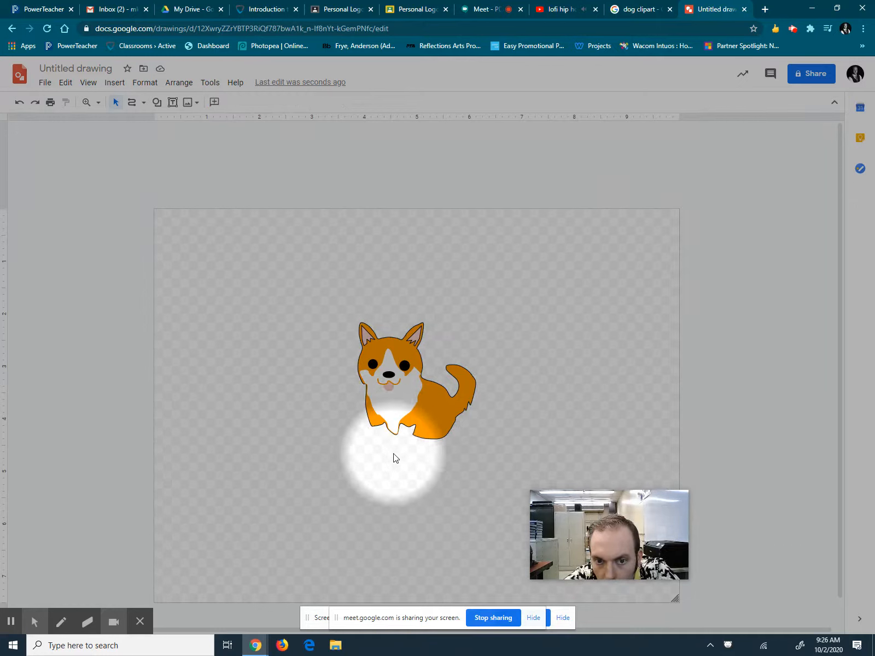